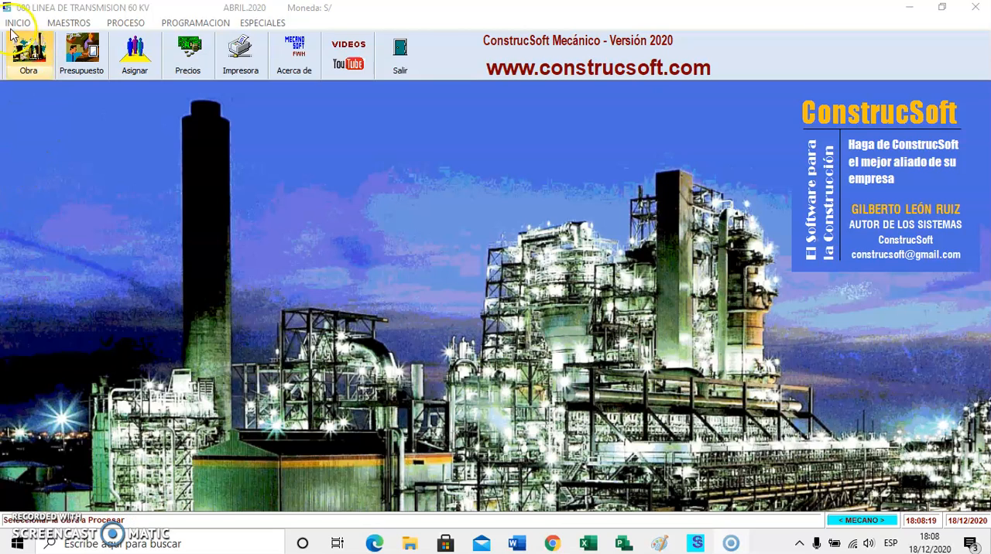
Review the direct labour items of the work budget through the preliminary budget, and close the budget windows.
{"action": "left_click", "coordinate": [125, 23]}
{"action": "left_click", "coordinate": [132, 40]}
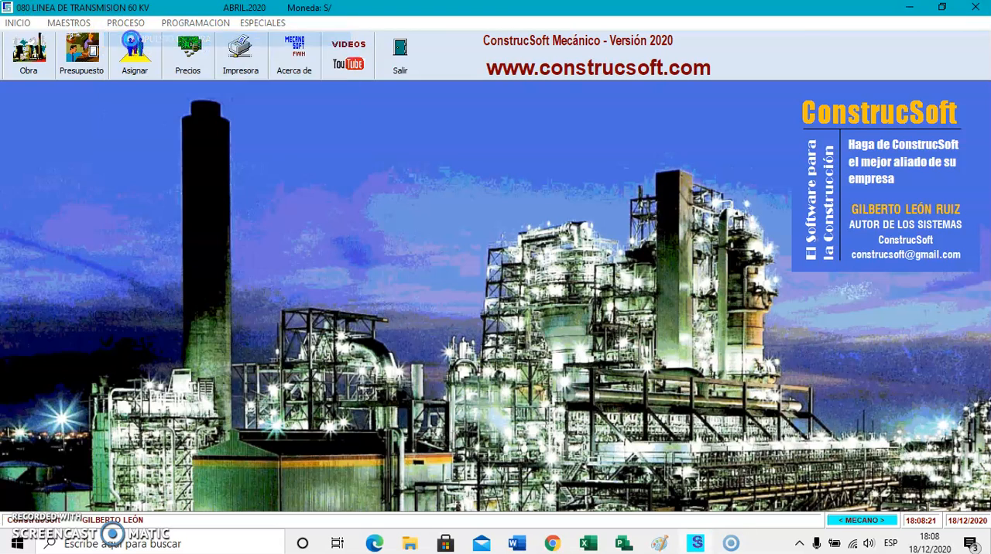
{"action": "left_click", "coordinate": [77, 146]}
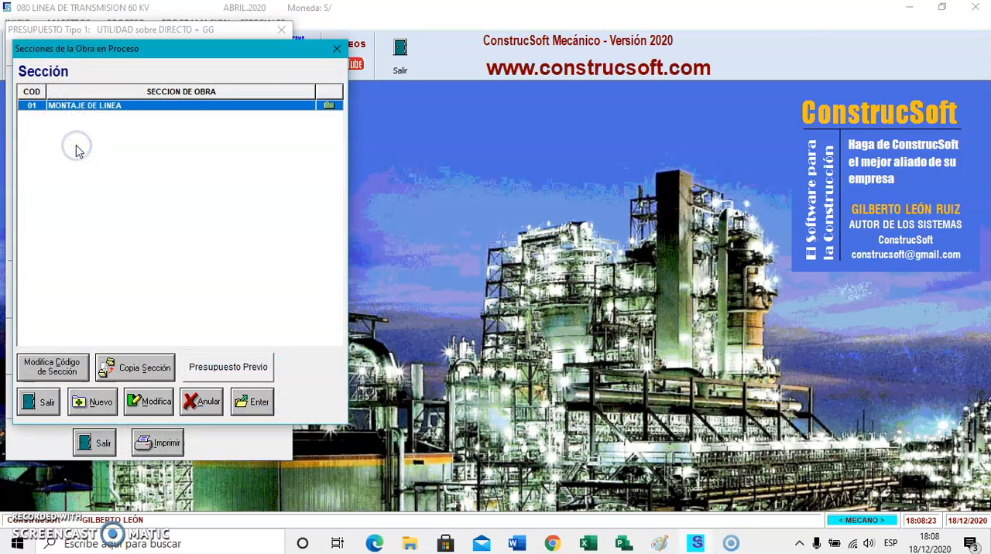
{"action": "left_click", "coordinate": [209, 375]}
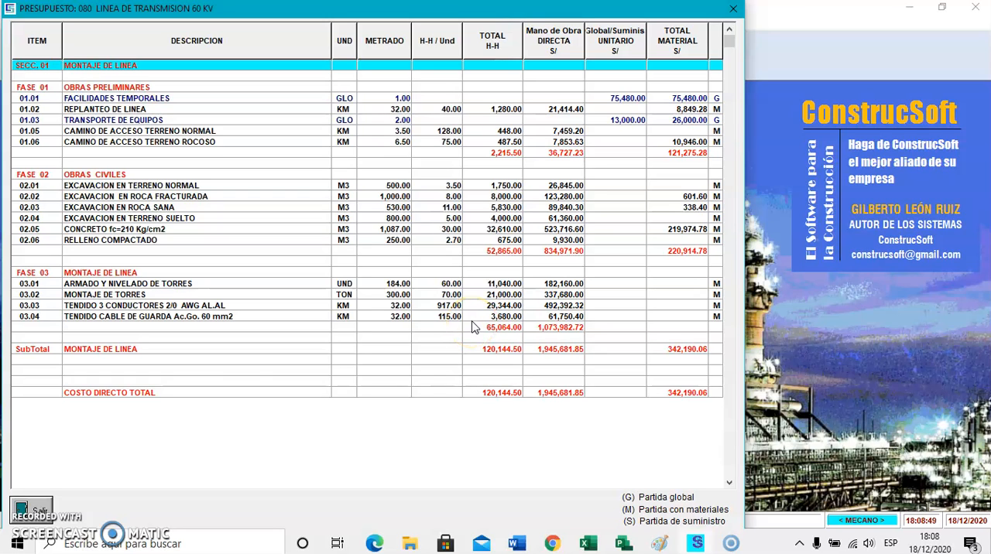
{"action": "left_click", "coordinate": [46, 508]}
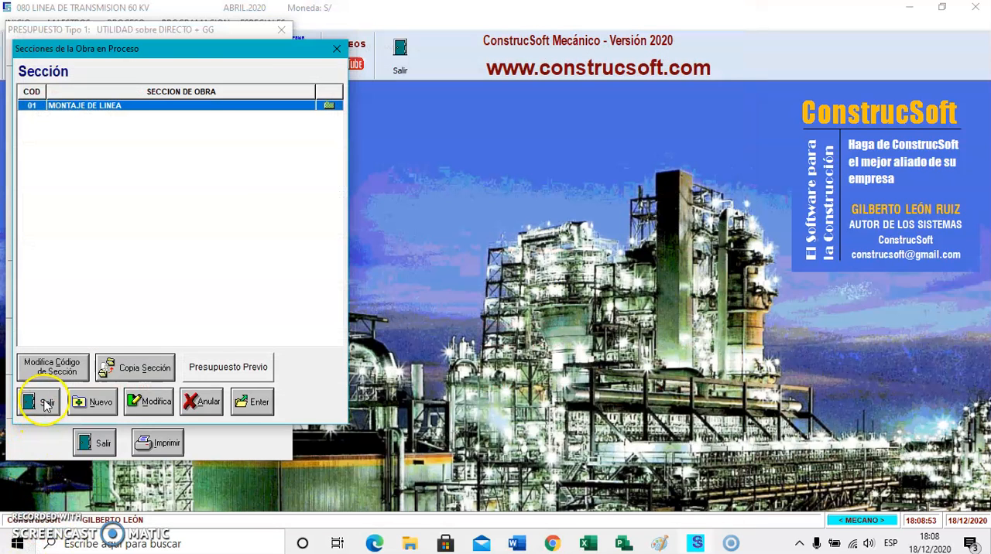
{"action": "left_click", "coordinate": [47, 402]}
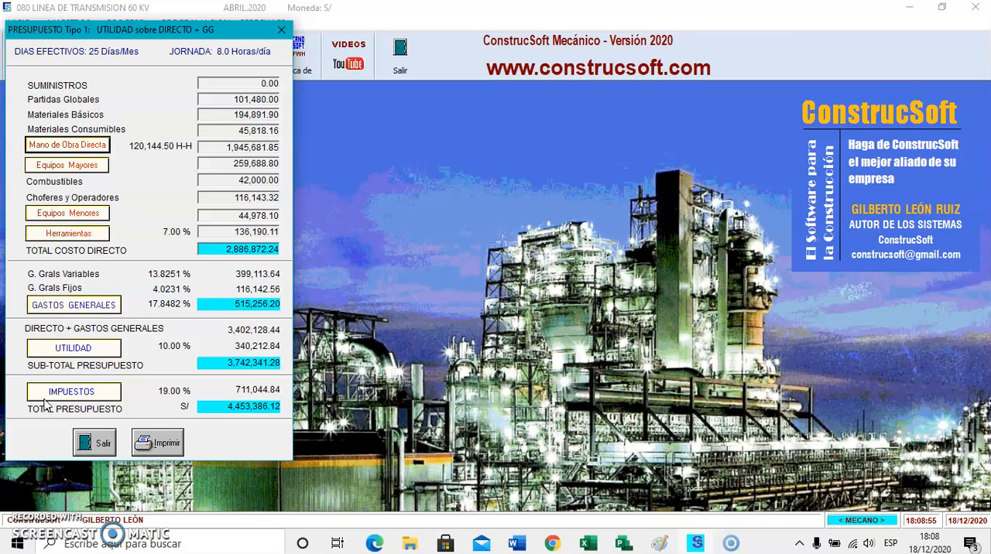
{"action": "left_click", "coordinate": [103, 442]}
Review the Presupuesto Desagregado, acknowledging the list of equipment still unassigned, and close it.
{"action": "left_click", "coordinate": [125, 22]}
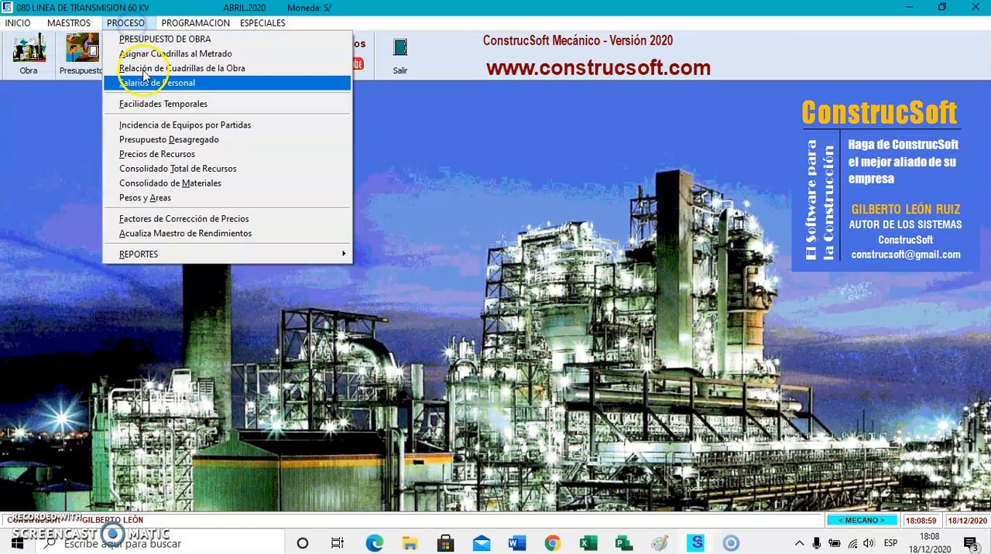
{"action": "left_click", "coordinate": [177, 147]}
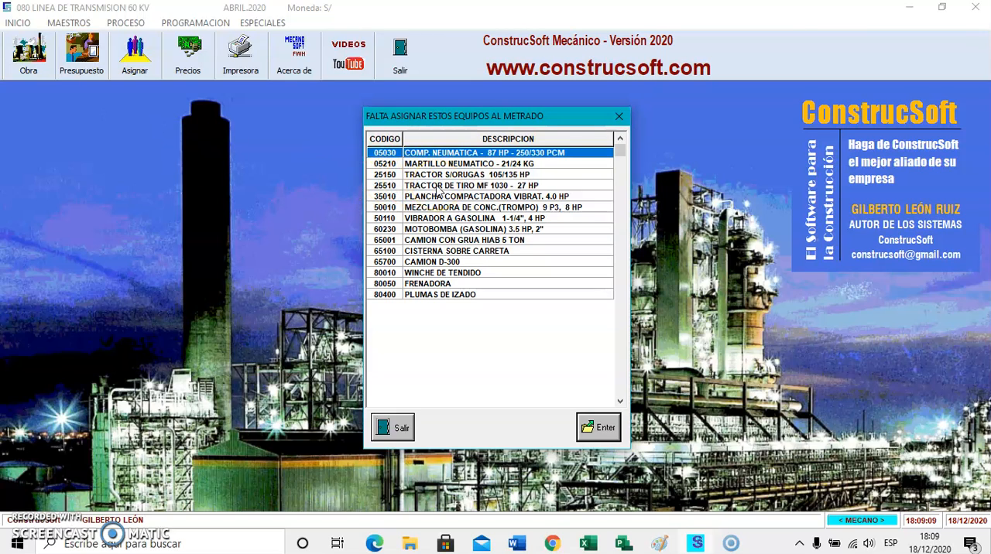
{"action": "left_click", "coordinate": [582, 427]}
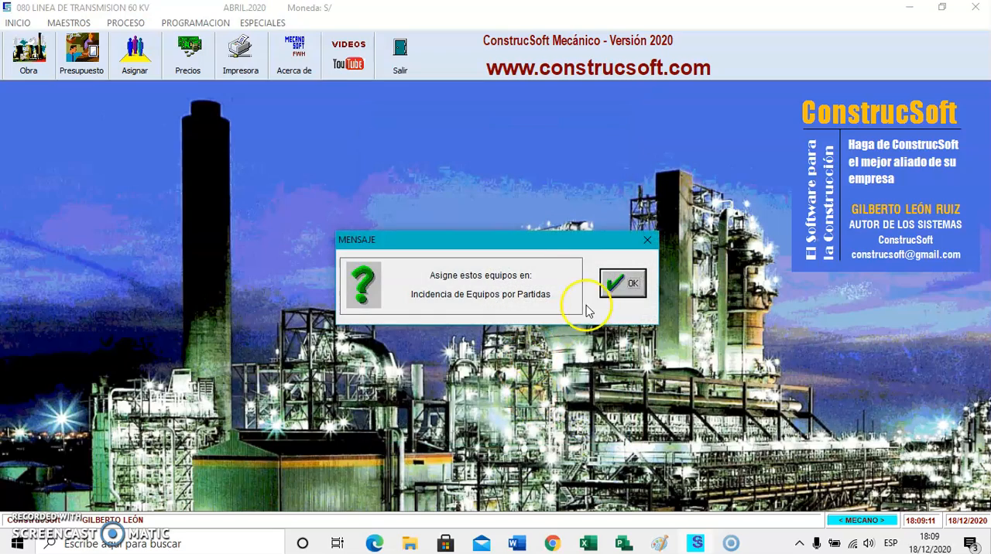
{"action": "left_click", "coordinate": [620, 290]}
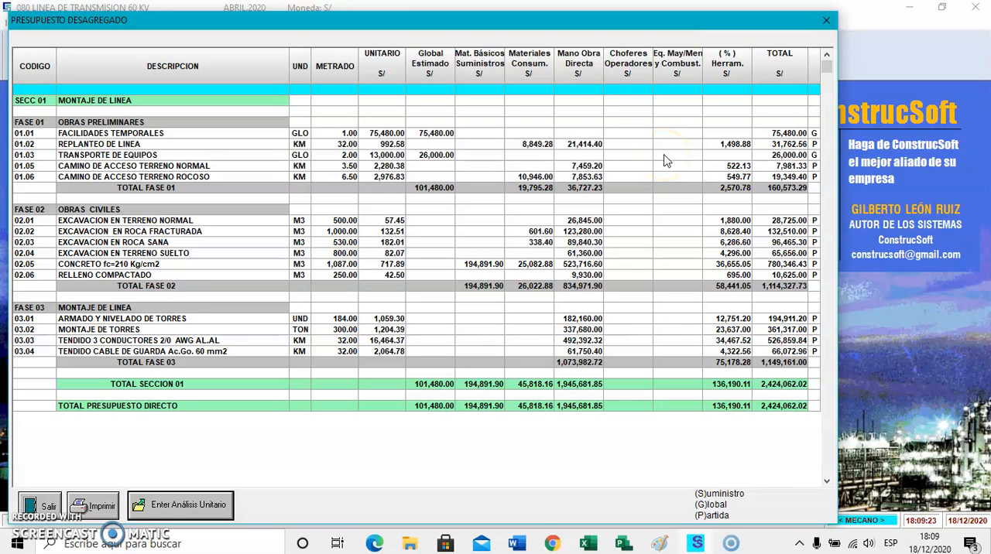
{"action": "left_click", "coordinate": [46, 505]}
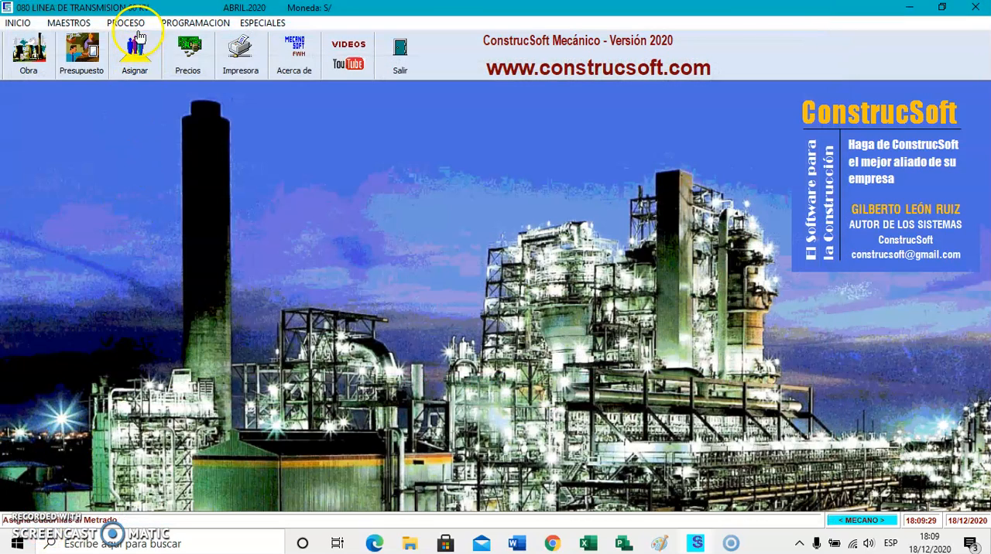
In Incidencia de Equipos por Partidas, assign TRACT to items 01.05 and 01.06, plus COMP. and MARTI to 01.06.
{"action": "left_click", "coordinate": [126, 22]}
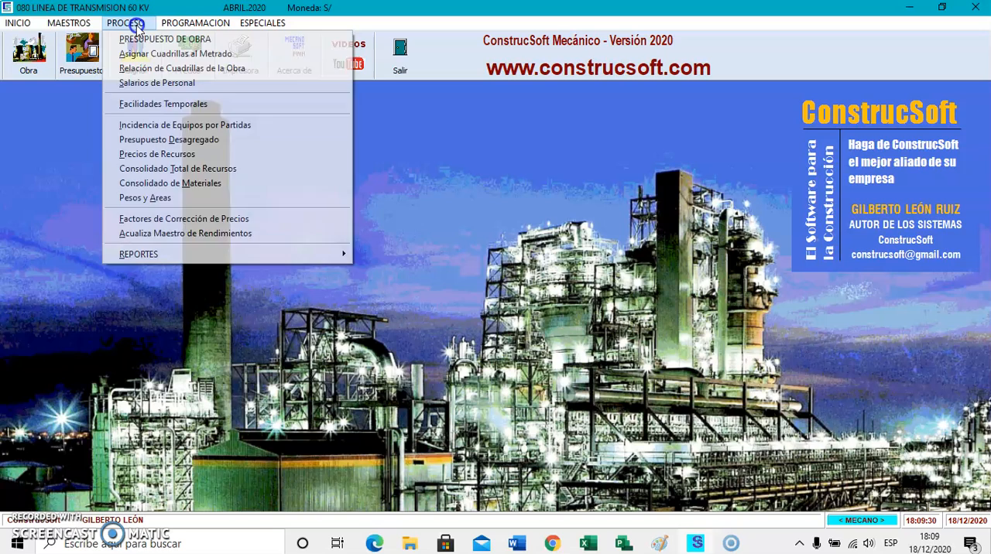
{"action": "left_click", "coordinate": [175, 126]}
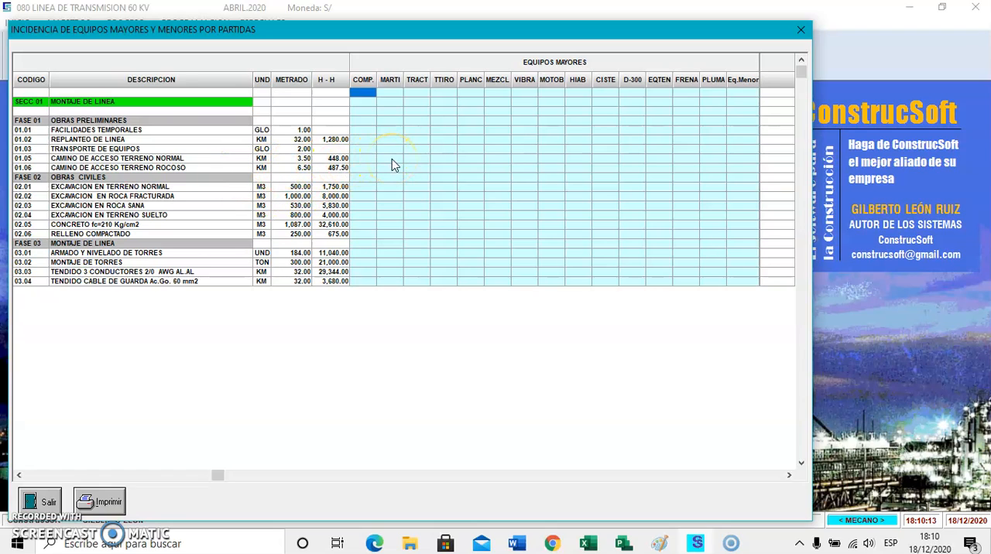
{"action": "left_click", "coordinate": [412, 160]}
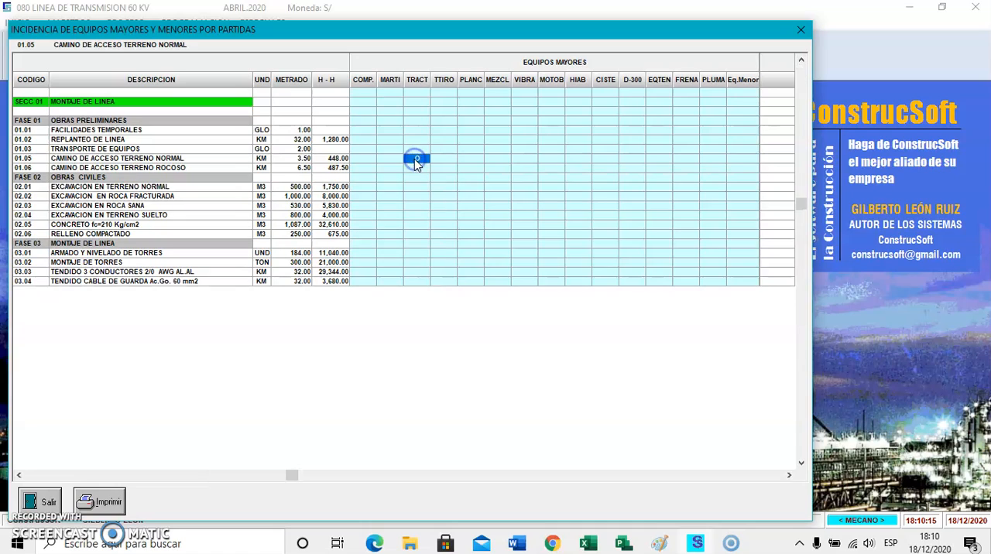
{"action": "left_click", "coordinate": [417, 167]}
{"action": "left_click", "coordinate": [364, 168]}
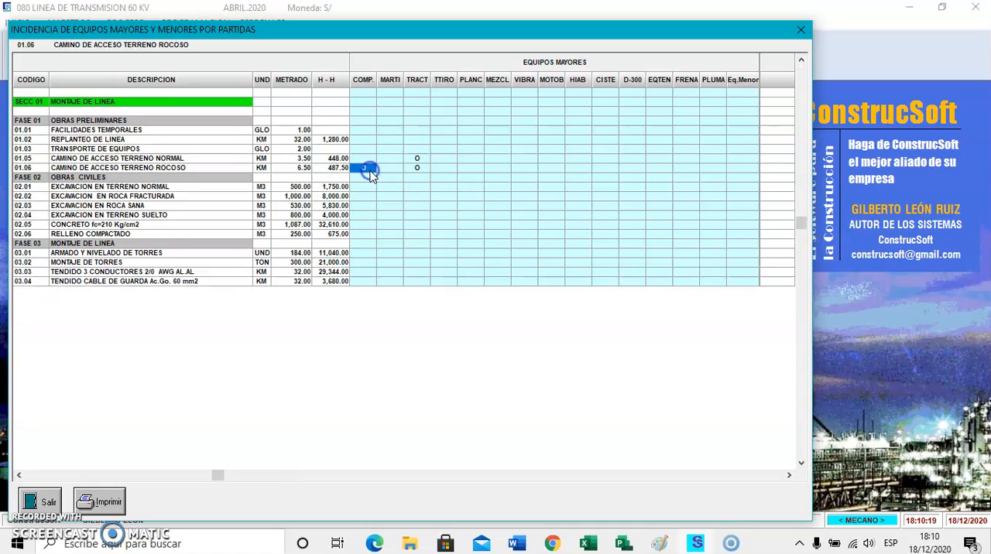
{"action": "left_click", "coordinate": [387, 169]}
Assign the D-300 truck to access road items 01.05 and 01.06 and to civil works items 02.01 through 02.05.
{"action": "left_click", "coordinate": [633, 158]}
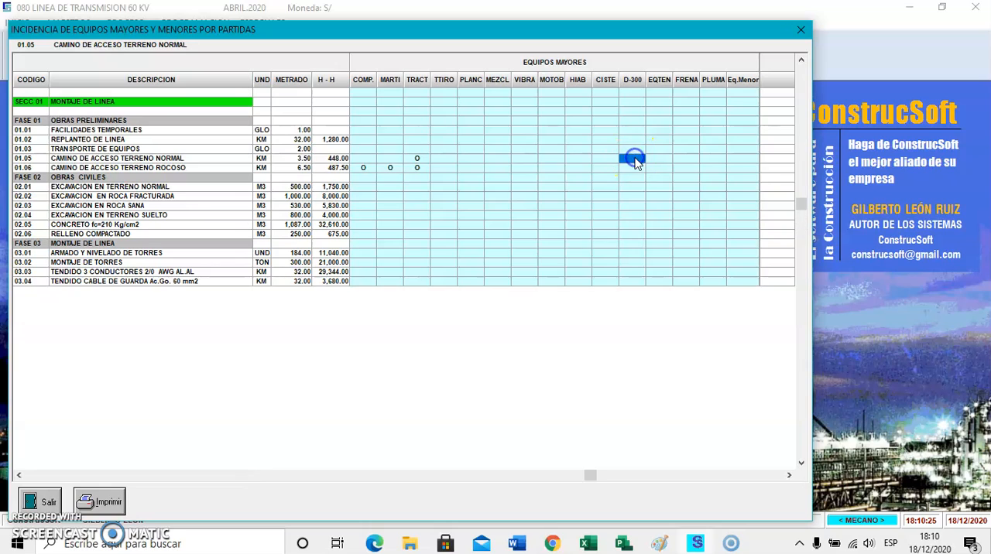
{"action": "left_click", "coordinate": [632, 168]}
{"action": "left_click", "coordinate": [628, 193]}
{"action": "double_click", "coordinate": [627, 188]}
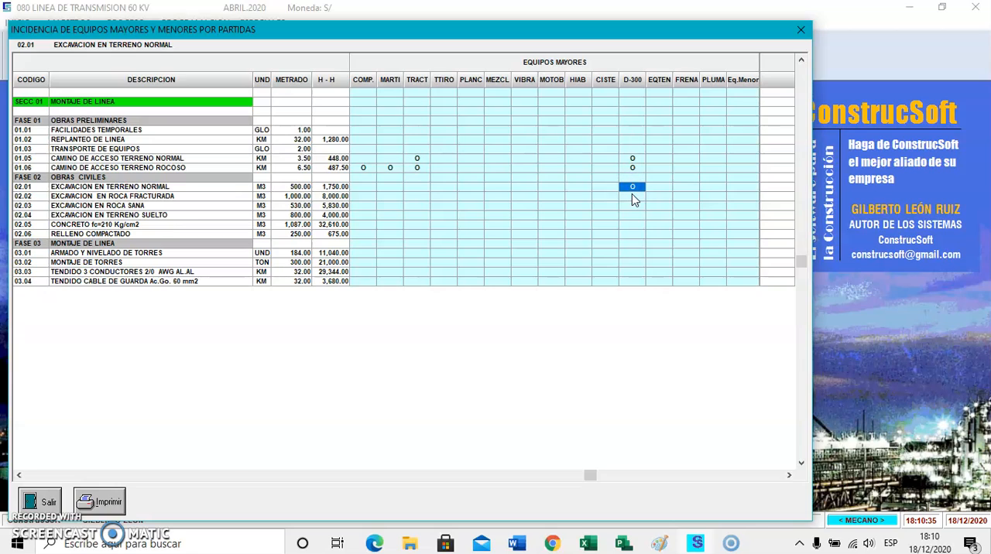
{"action": "double_click", "coordinate": [632, 196]}
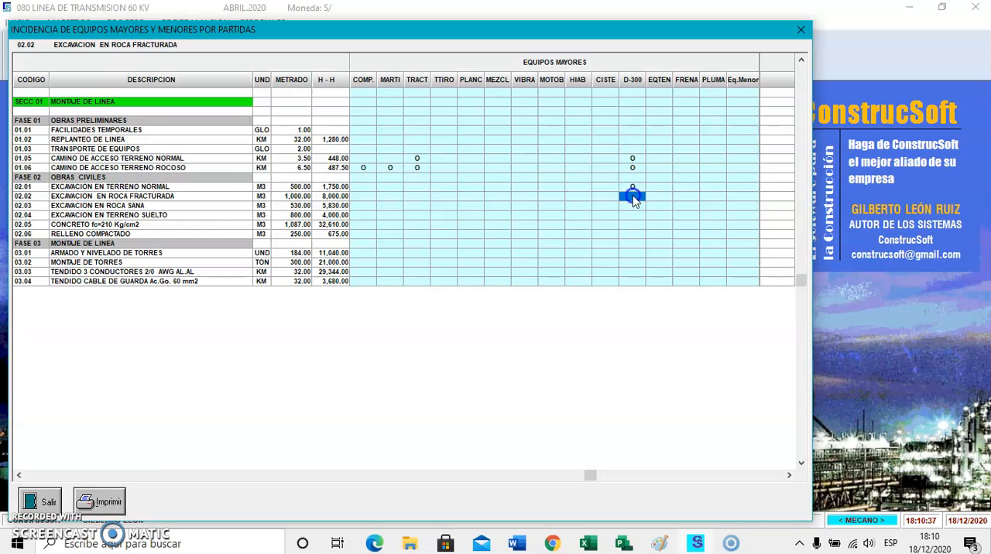
{"action": "double_click", "coordinate": [634, 205]}
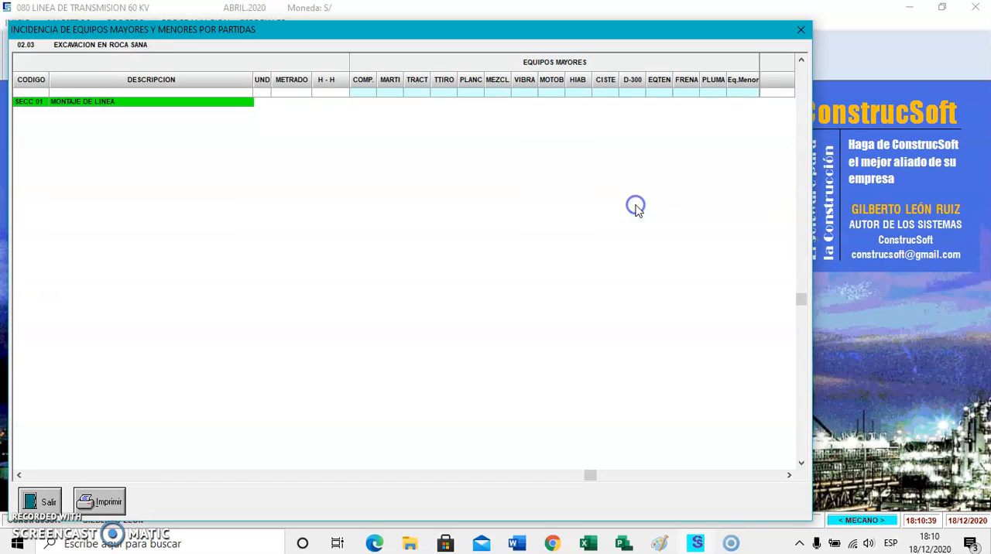
{"action": "double_click", "coordinate": [633, 216]}
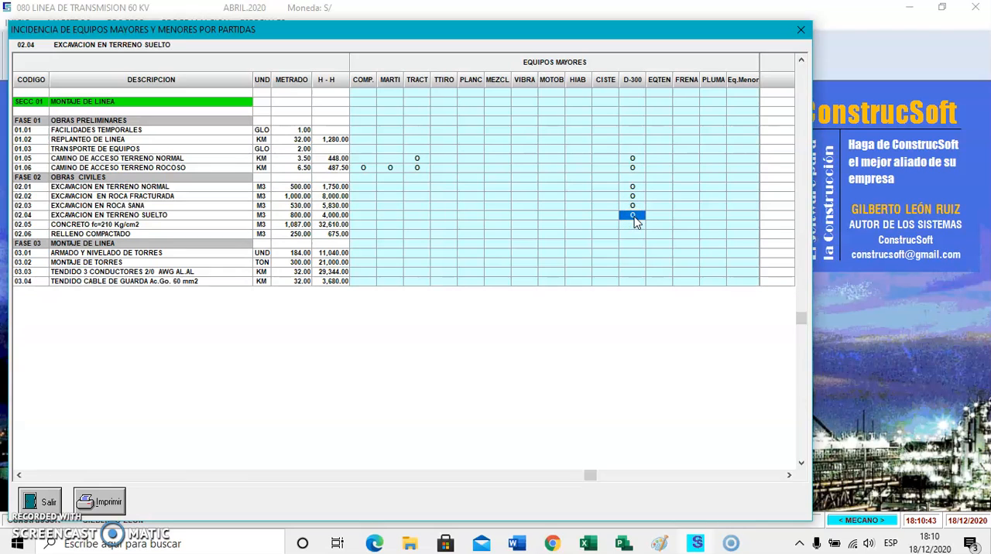
{"action": "left_click", "coordinate": [632, 225]}
{"action": "double_click", "coordinate": [632, 225]}
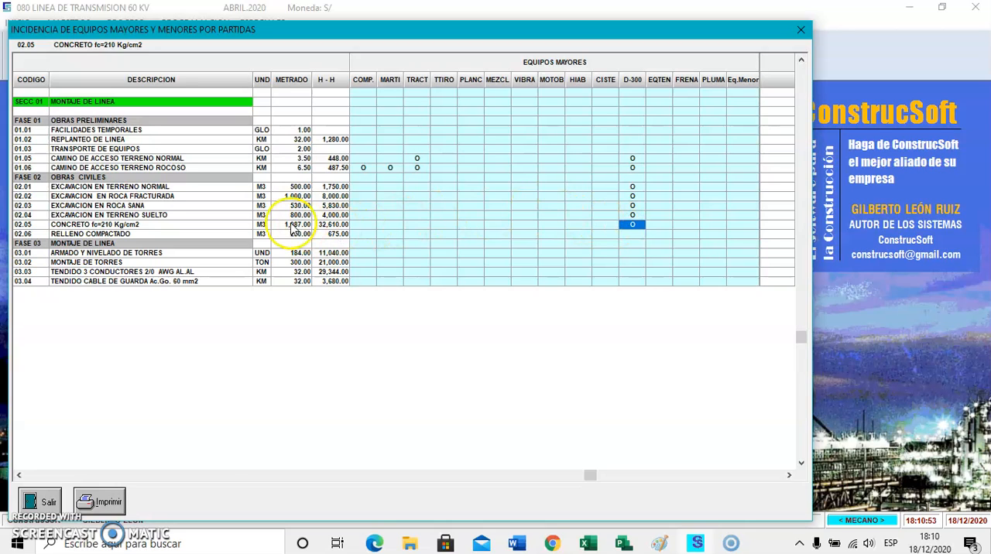
Assign the COMP. and MARTI equipment to rock excavation items 02.02 and 02.03.
{"action": "double_click", "coordinate": [365, 198]}
{"action": "double_click", "coordinate": [387, 198]}
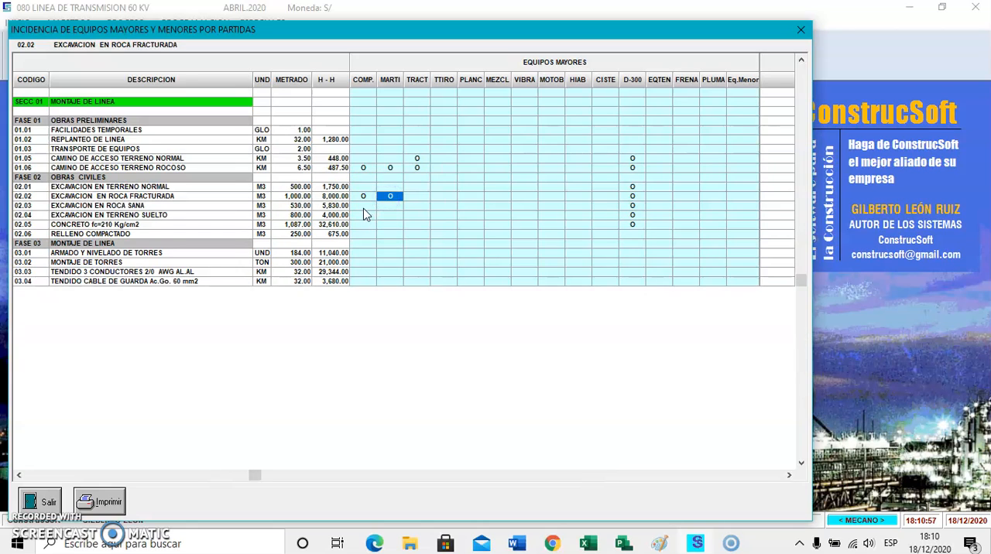
{"action": "double_click", "coordinate": [363, 206]}
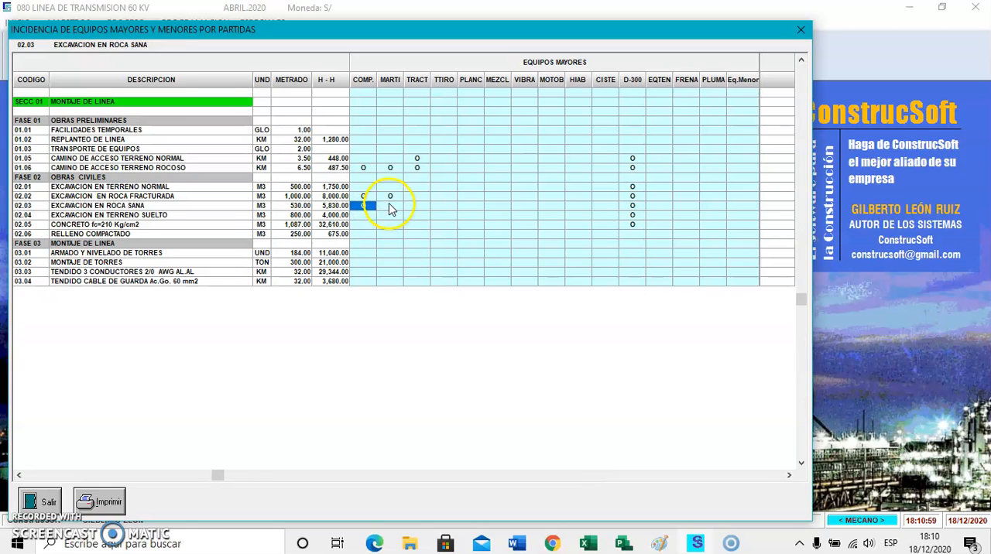
{"action": "double_click", "coordinate": [390, 207]}
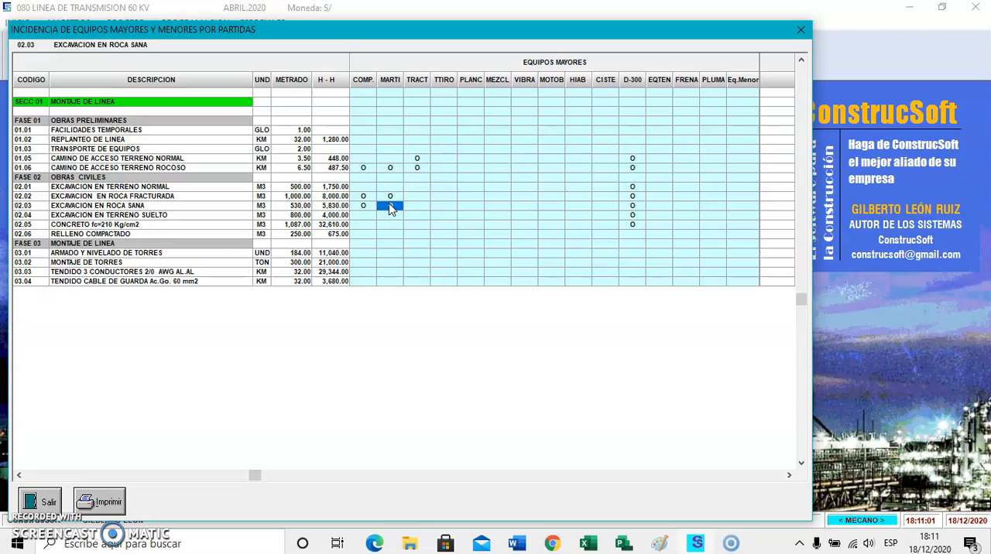
{"action": "double_click", "coordinate": [390, 206]}
Assign the TTIRO tractor to concrete item 02.05 and compacted fill item 02.06.
{"action": "left_click", "coordinate": [444, 226]}
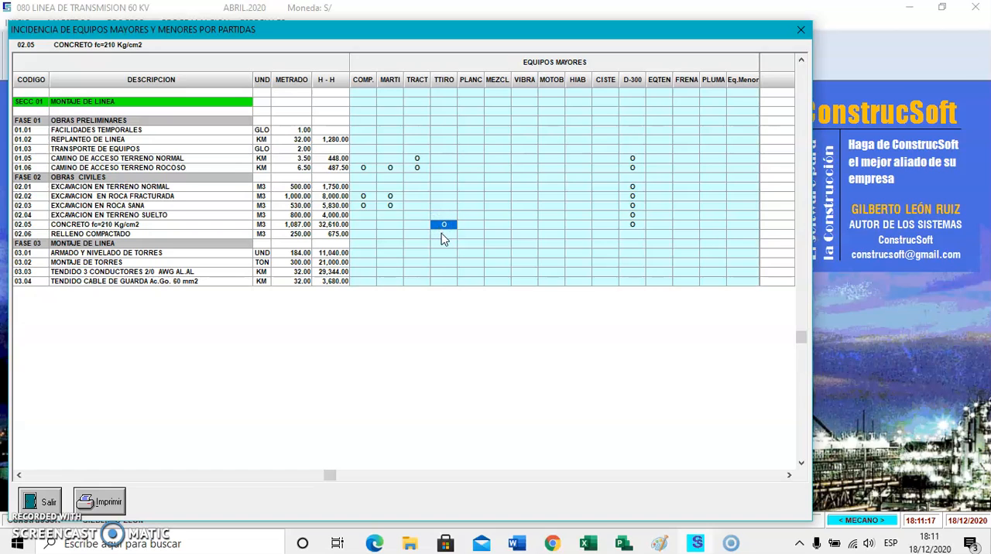
{"action": "left_click", "coordinate": [441, 237]}
{"action": "left_click", "coordinate": [474, 232]}
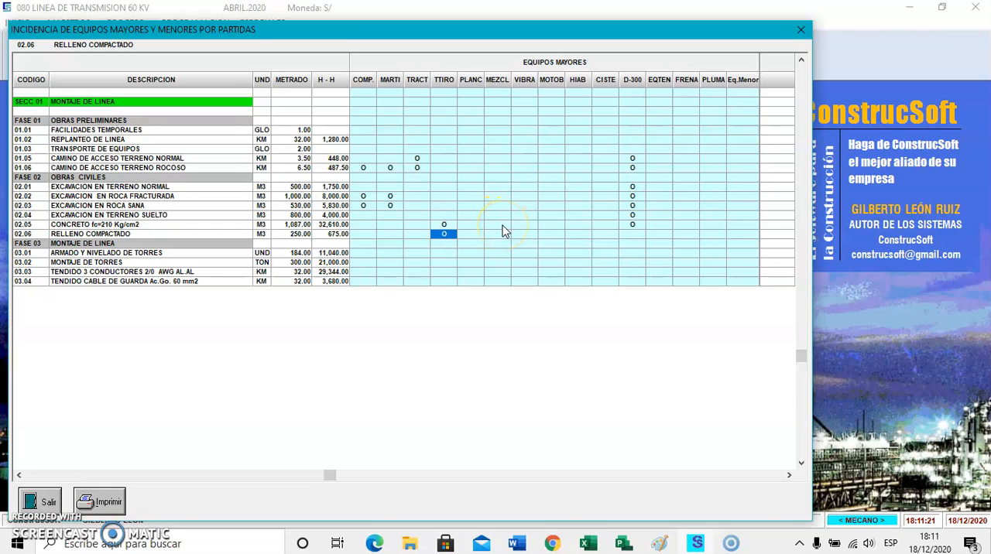
Assign MEZCL, VIBRA, MOTOB and CISTE to concrete item 02.05.
{"action": "left_click", "coordinate": [499, 225]}
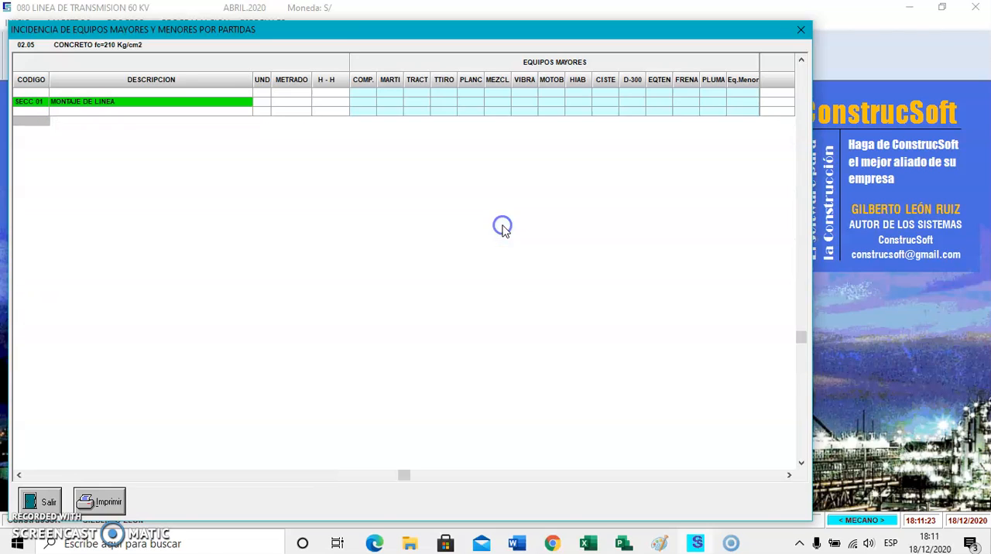
{"action": "left_click", "coordinate": [525, 226]}
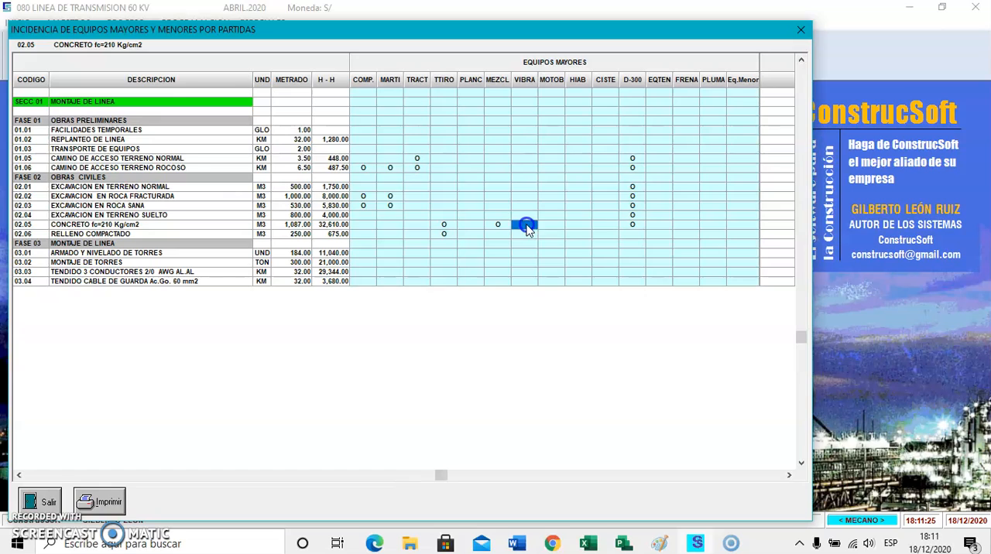
{"action": "left_click", "coordinate": [551, 227]}
{"action": "left_click", "coordinate": [599, 233]}
{"action": "left_click", "coordinate": [548, 232]}
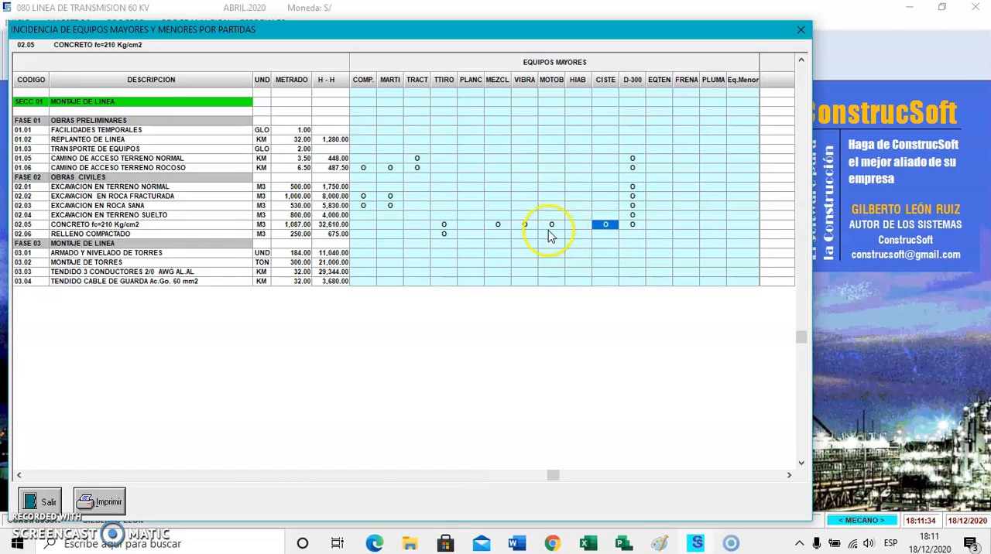
Assign PLANC, MOTOB and CISTE to compacted fill item 02.06.
{"action": "left_click", "coordinate": [469, 235]}
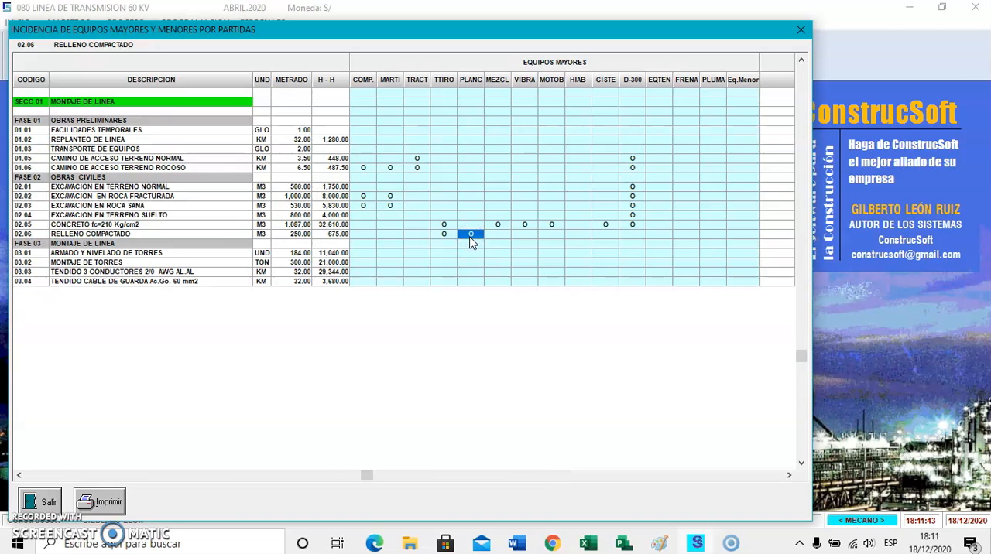
{"action": "left_click", "coordinate": [557, 237]}
{"action": "left_click", "coordinate": [606, 237]}
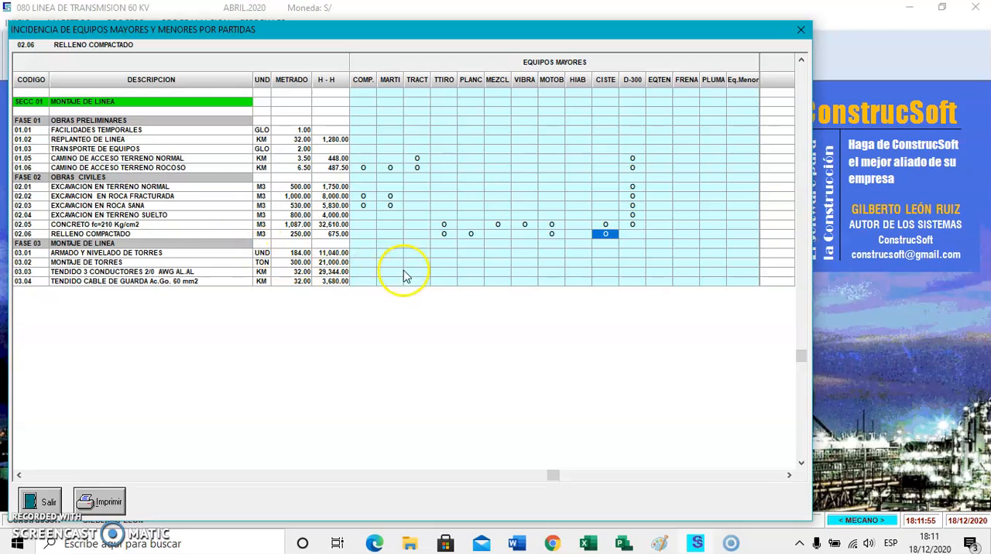
Assign the HIAB crane truck to the line assembly items 03.01 through 03.04.
{"action": "left_click", "coordinate": [578, 253]}
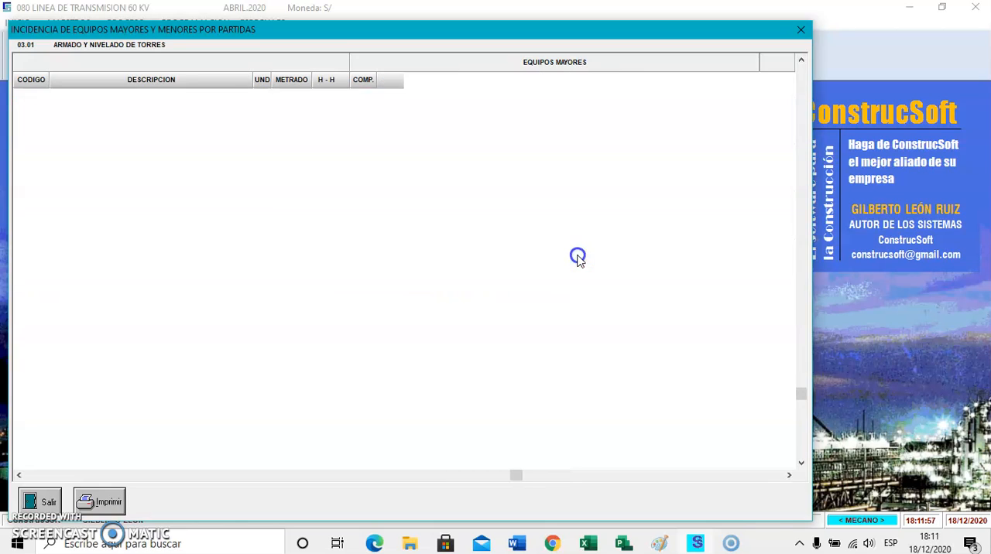
{"action": "left_click", "coordinate": [578, 262]}
{"action": "left_click", "coordinate": [578, 272]}
{"action": "left_click", "coordinate": [578, 281]}
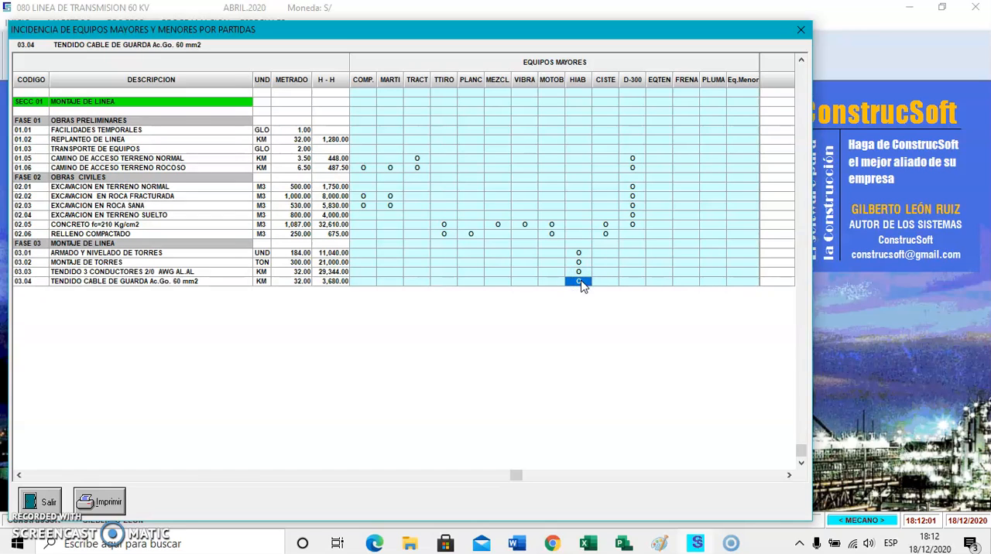
Assign the D-300 truck to the line assembly items 03.01 through 03.04.
{"action": "left_click", "coordinate": [632, 253]}
{"action": "left_click", "coordinate": [632, 262]}
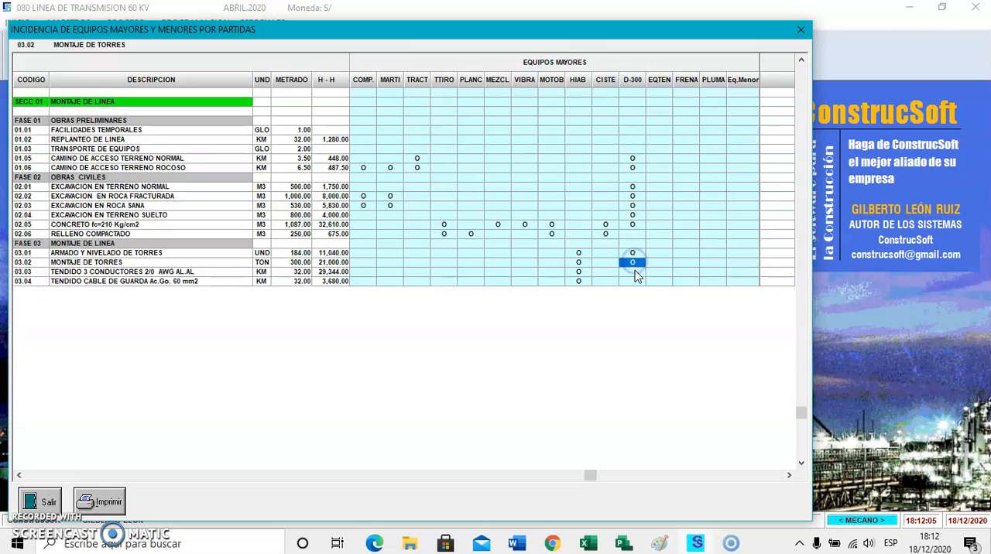
{"action": "left_click", "coordinate": [633, 271]}
{"action": "left_click", "coordinate": [633, 283]}
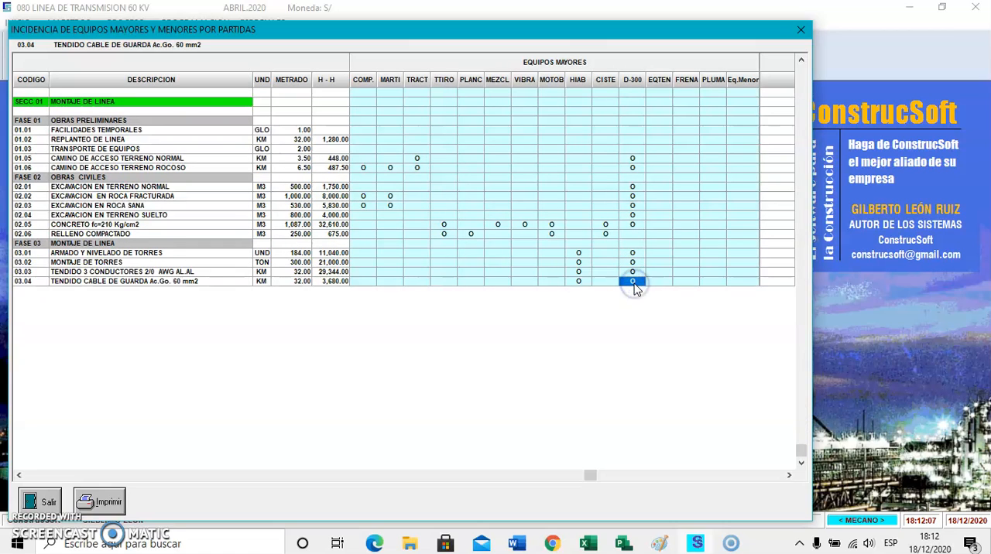
Assign EQTEN and FRENA to the conductor and guard cable stringing items 03.03 and 03.04.
{"action": "left_click", "coordinate": [638, 282]}
{"action": "left_click", "coordinate": [661, 272]}
{"action": "left_click", "coordinate": [659, 280]}
{"action": "left_click", "coordinate": [684, 272]}
{"action": "left_click", "coordinate": [684, 282]}
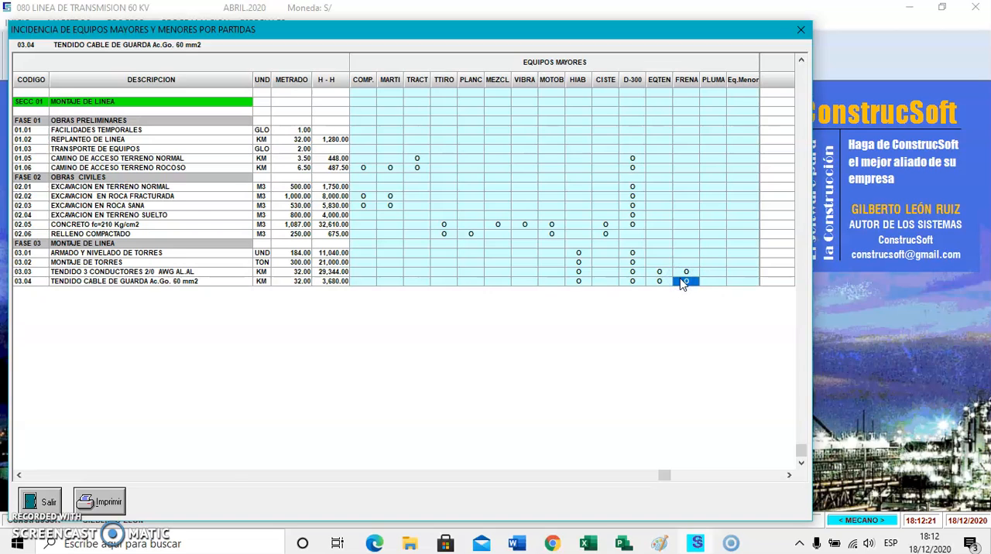
Assign PLUMA to tower erection item 03.02 and minor equipment to items 03.01 through 03.04, closing the equipment incidence table.
{"action": "left_click", "coordinate": [712, 268]}
{"action": "left_click", "coordinate": [712, 263]}
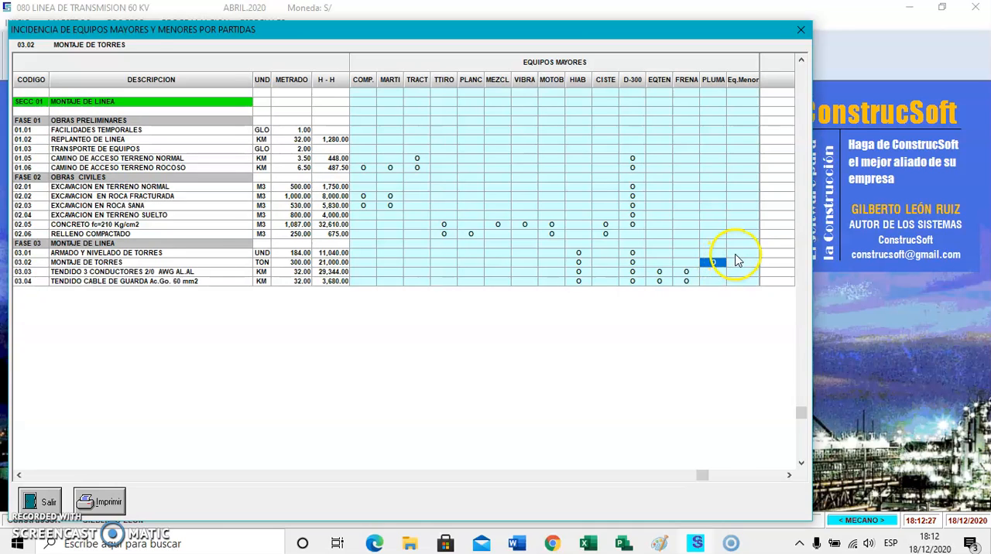
{"action": "left_click", "coordinate": [739, 253]}
{"action": "left_click", "coordinate": [743, 271]}
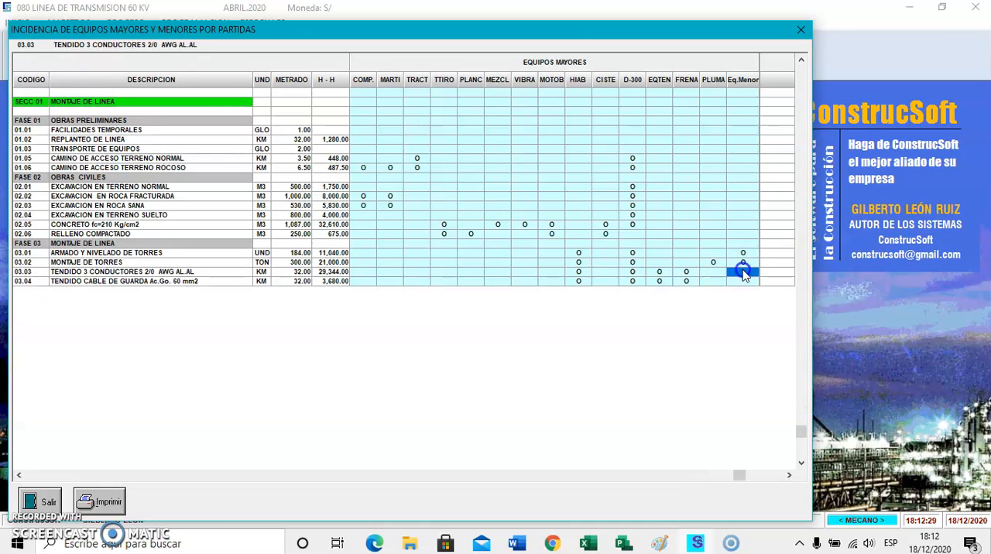
{"action": "left_click", "coordinate": [743, 281]}
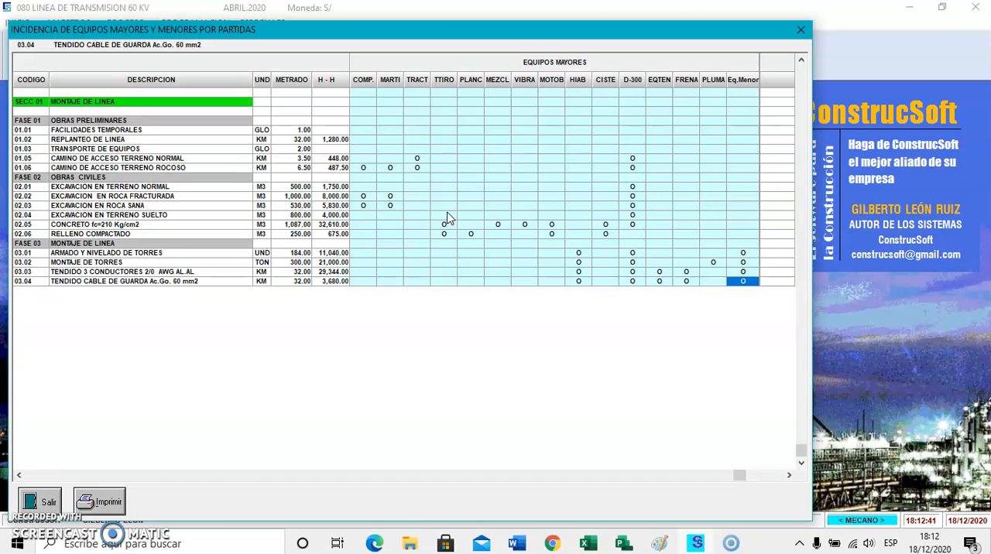
{"action": "left_click", "coordinate": [59, 498]}
Open the disaggregated budget and view the unit price analysis of loose-soil excavation item 02.04.
{"action": "left_click", "coordinate": [125, 23]}
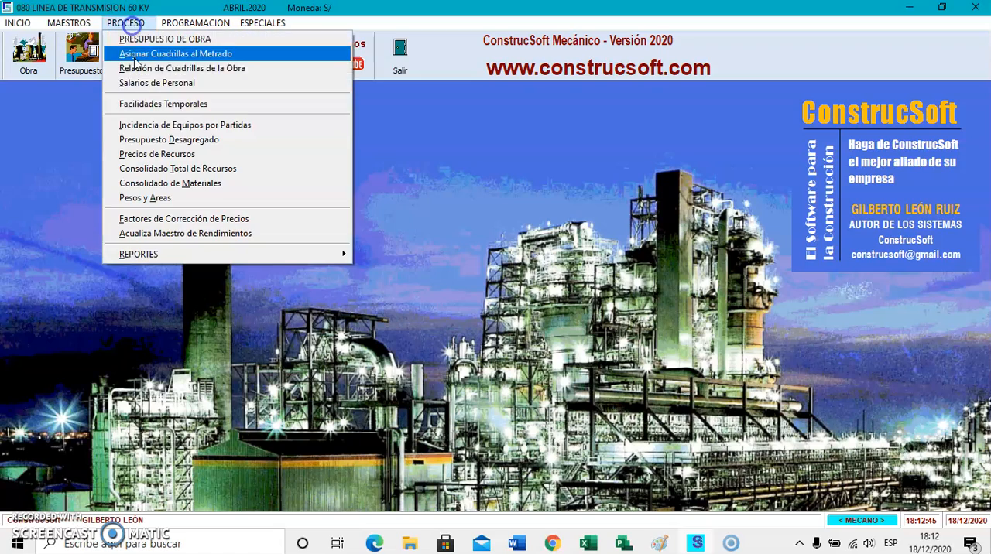
{"action": "left_click", "coordinate": [158, 140]}
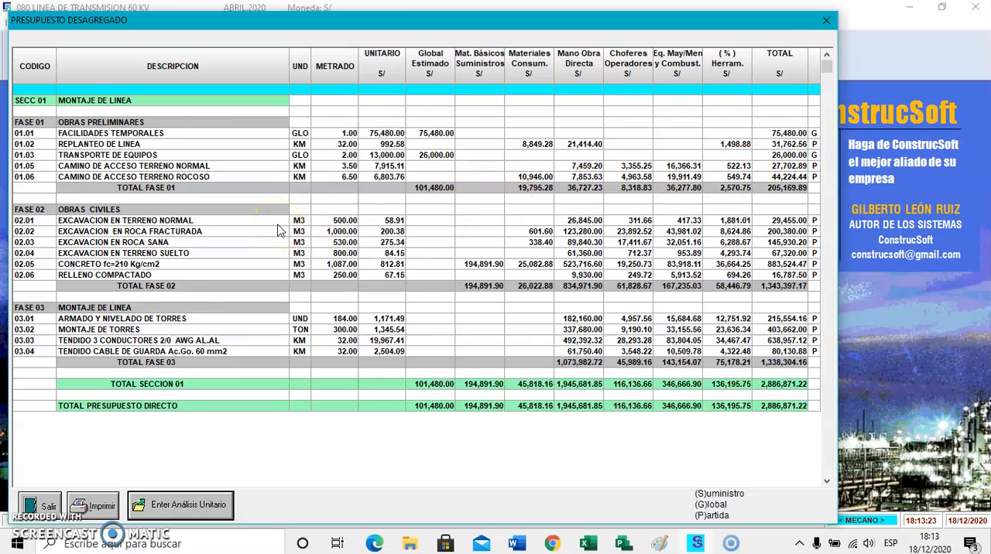
{"action": "left_click", "coordinate": [210, 252]}
{"action": "left_click", "coordinate": [197, 501]}
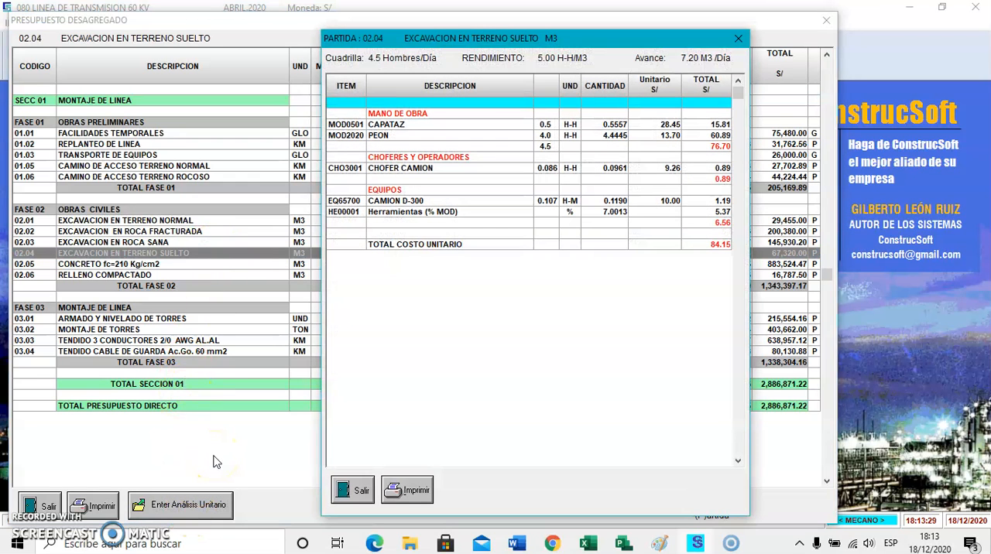
{"action": "left_click", "coordinate": [352, 490]}
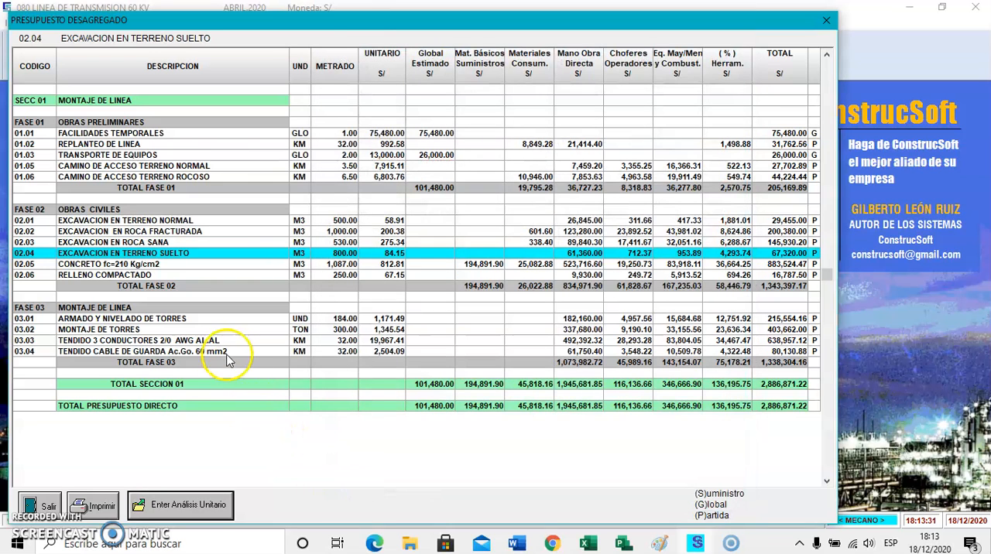
View the unit price analysis of tower erection item 03.02 and close the disaggregated budget.
{"action": "left_click", "coordinate": [219, 329]}
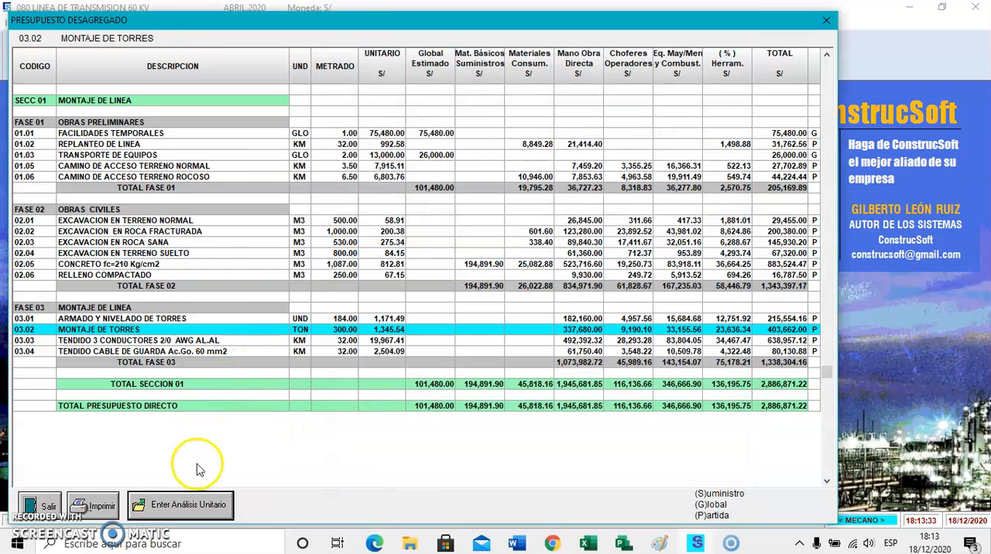
{"action": "left_click", "coordinate": [205, 503]}
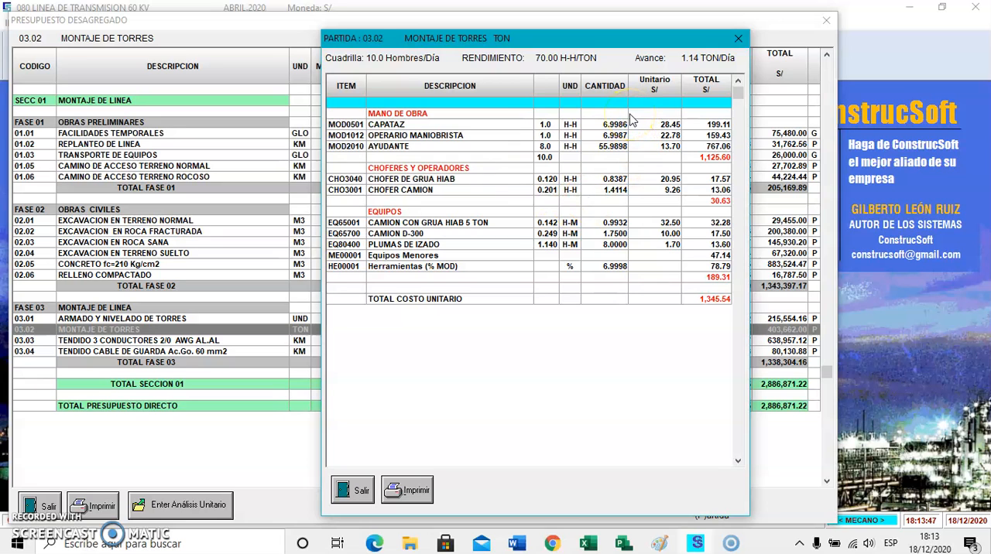
{"action": "left_click", "coordinate": [358, 490]}
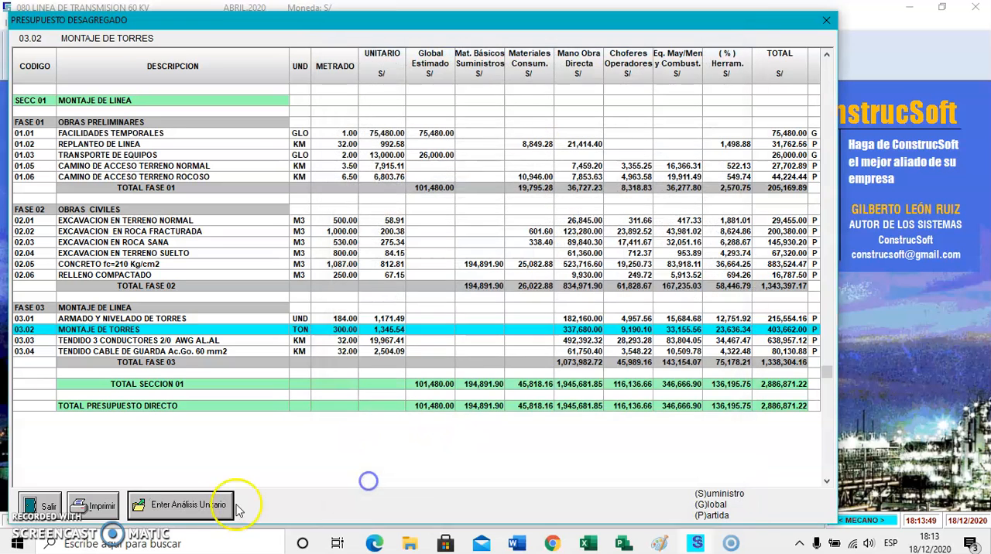
{"action": "left_click", "coordinate": [40, 505]}
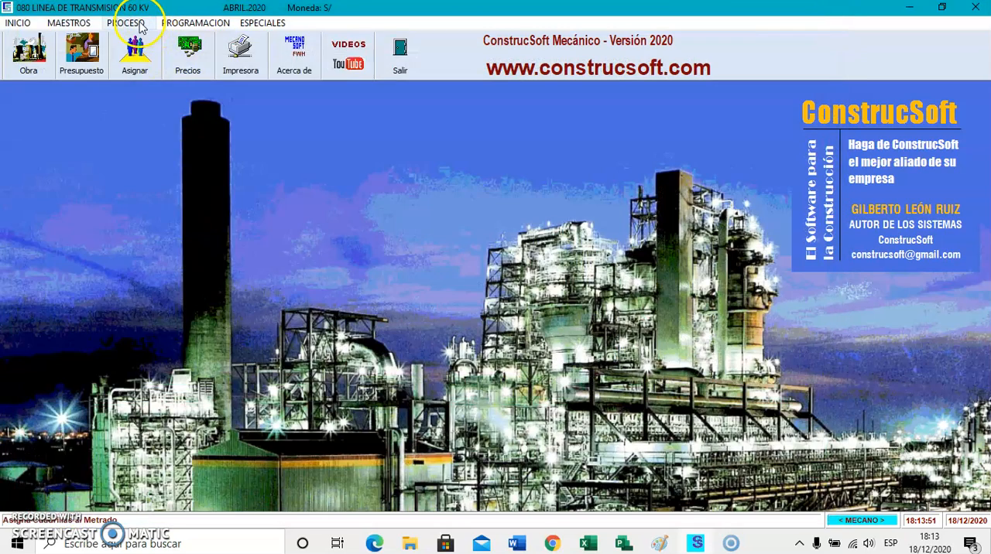
Generate a preview of the Metrado Presupuesto report for the whole project, keeping the default print parameters and printer setup.
{"action": "left_click", "coordinate": [141, 25]}
{"action": "mouse_move", "coordinate": [128, 253]}
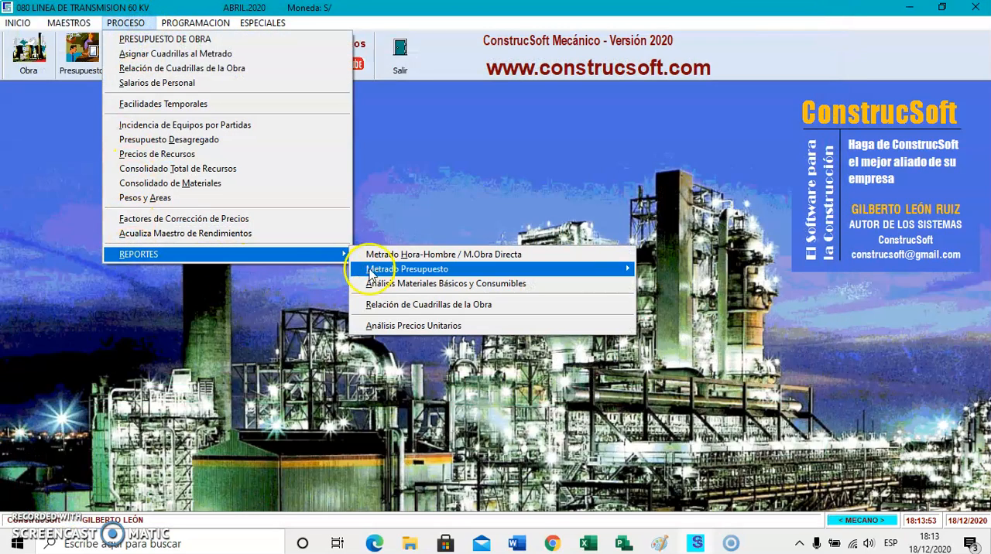
{"action": "mouse_move", "coordinate": [369, 275]}
{"action": "left_click", "coordinate": [681, 286]}
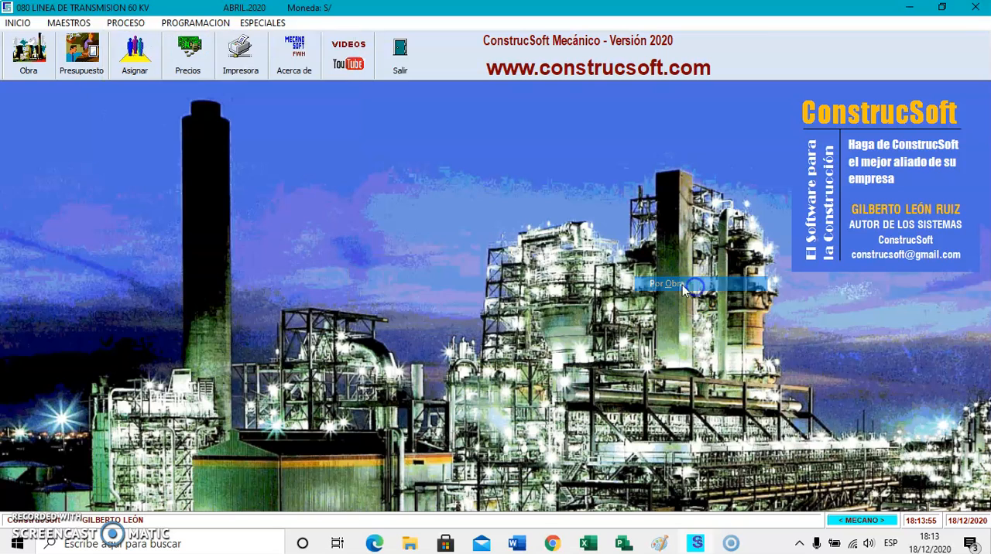
{"action": "left_click", "coordinate": [520, 298]}
{"action": "left_click", "coordinate": [569, 268]}
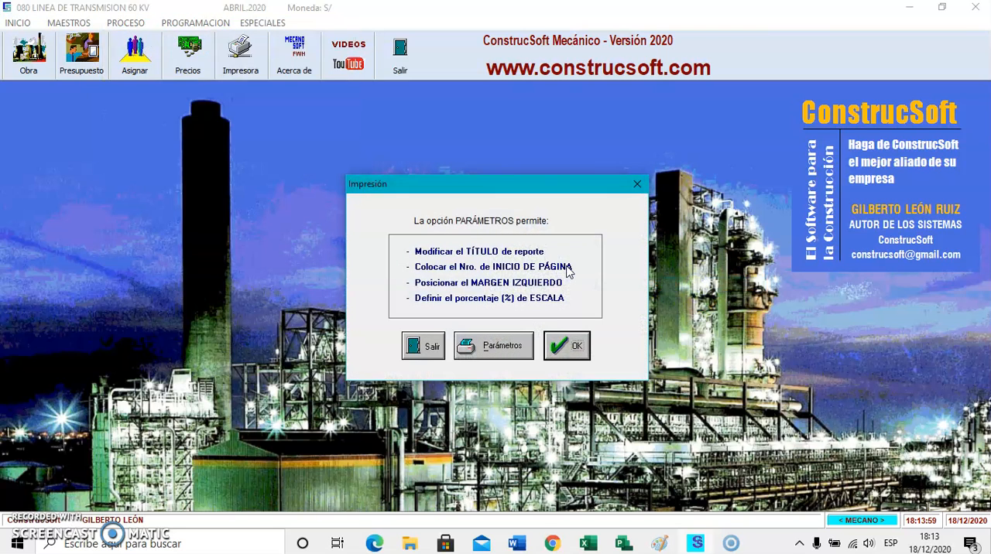
{"action": "left_click", "coordinate": [566, 346]}
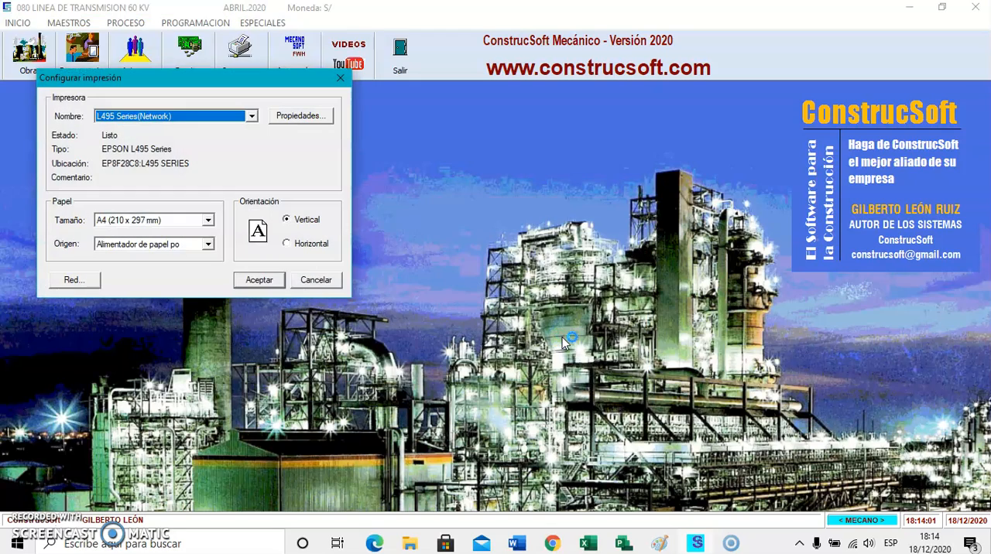
{"action": "left_click", "coordinate": [271, 280]}
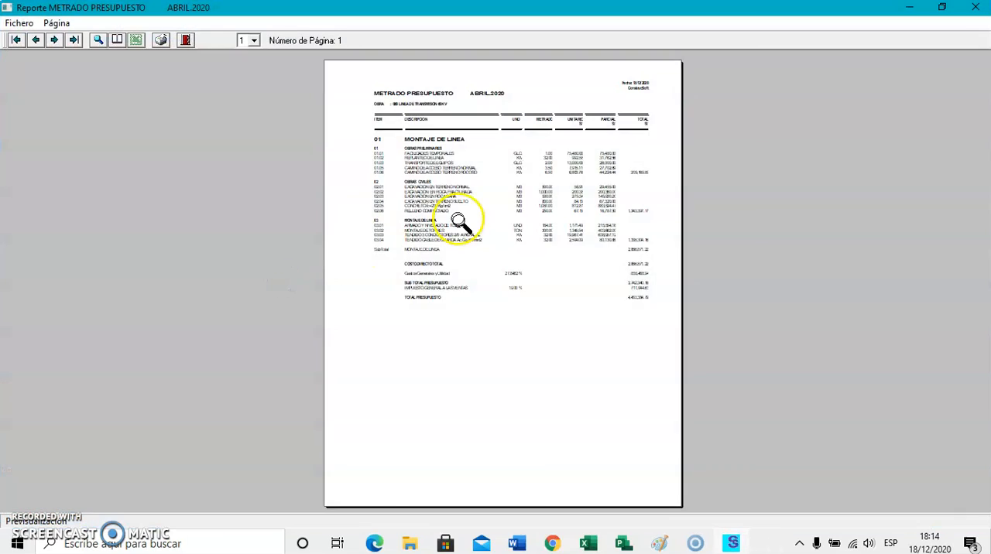
Examine the enlarged report from its item prices to the direct cost, overhead, tax and budget totals, and close the preview.
{"action": "left_click", "coordinate": [458, 222]}
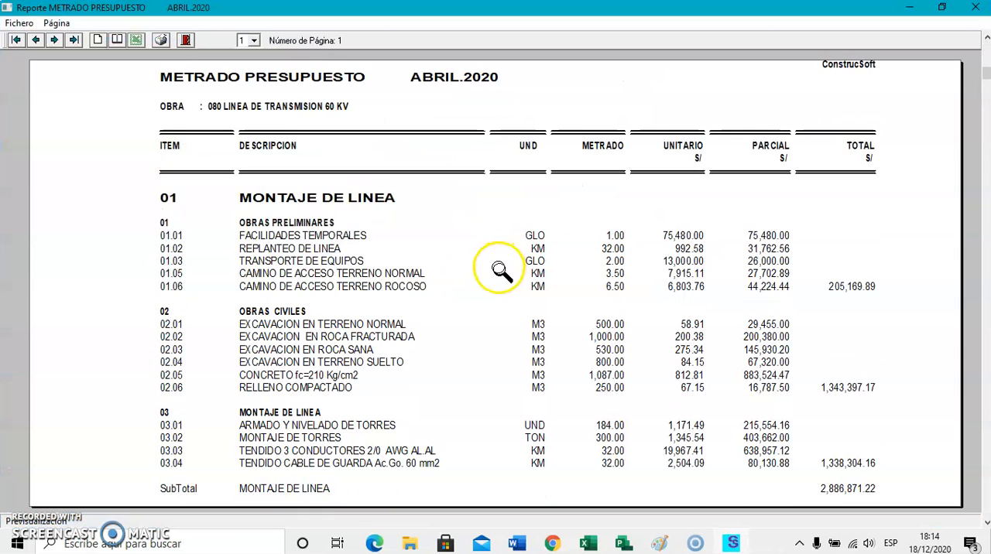
{"action": "scroll", "coordinate": [635, 240], "scroll_direction": "down", "scroll_amount": 1}
{"action": "scroll", "coordinate": [762, 210], "scroll_direction": "down", "scroll_amount": 2}
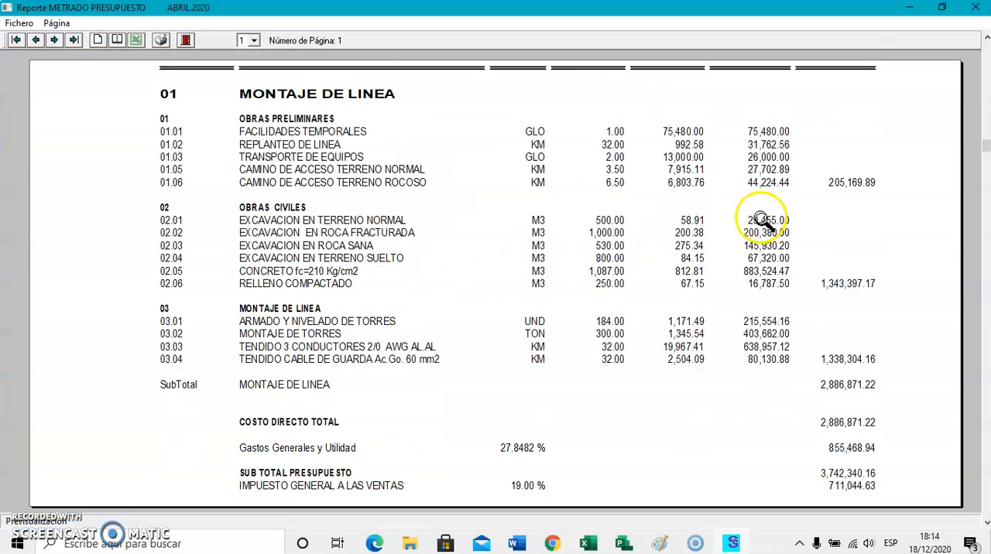
{"action": "scroll", "coordinate": [763, 222], "scroll_direction": "down", "scroll_amount": 1}
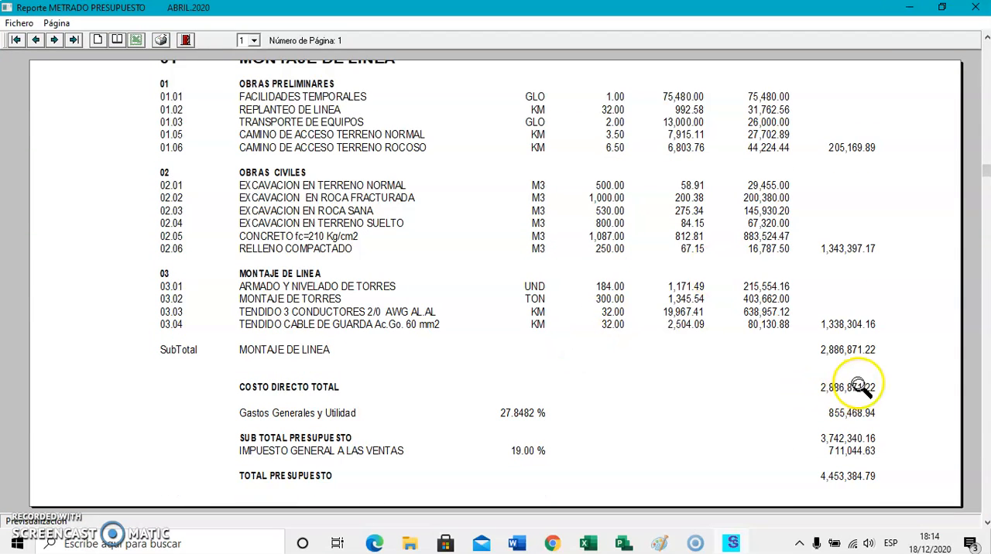
{"action": "scroll", "coordinate": [855, 399], "scroll_direction": "down", "scroll_amount": 1}
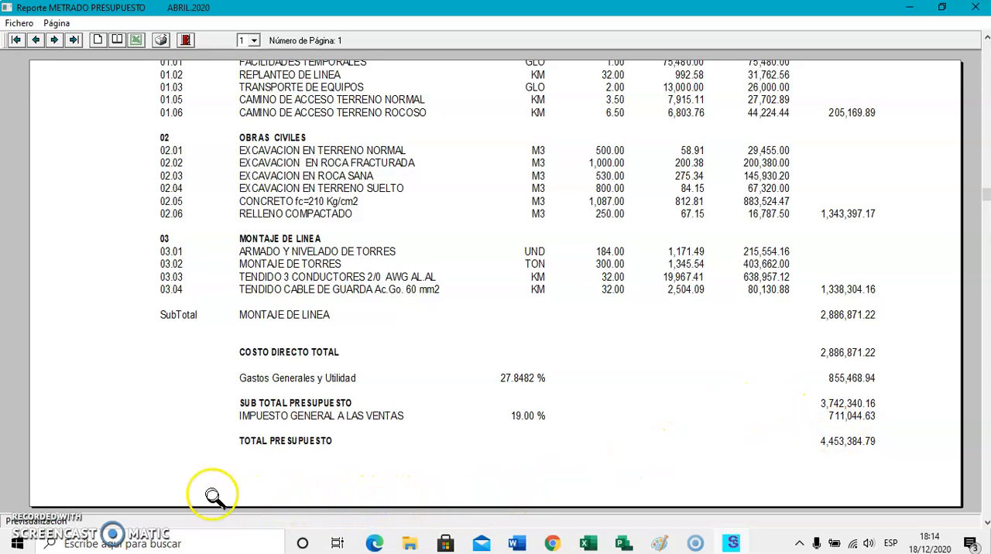
{"action": "left_click", "coordinate": [187, 42]}
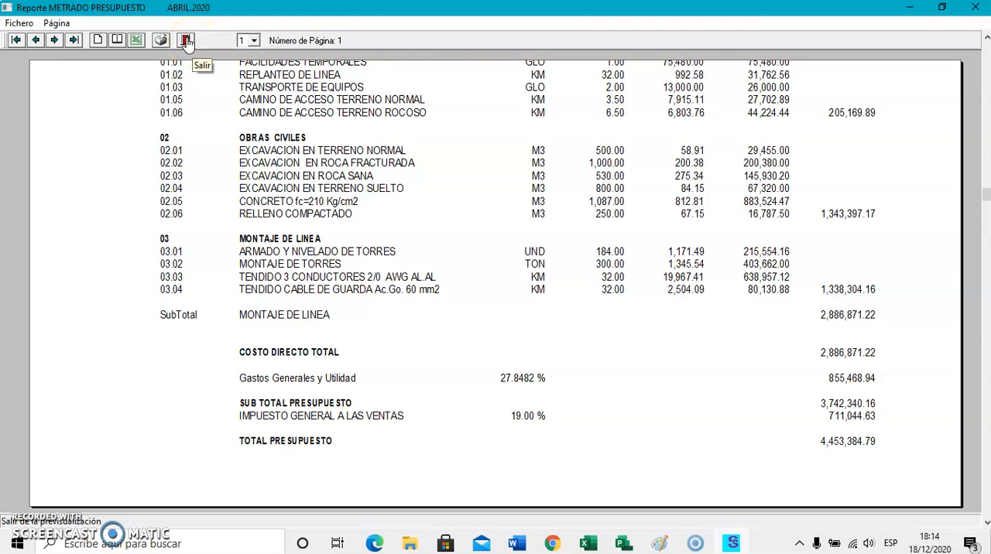
{"action": "left_click", "coordinate": [188, 42]}
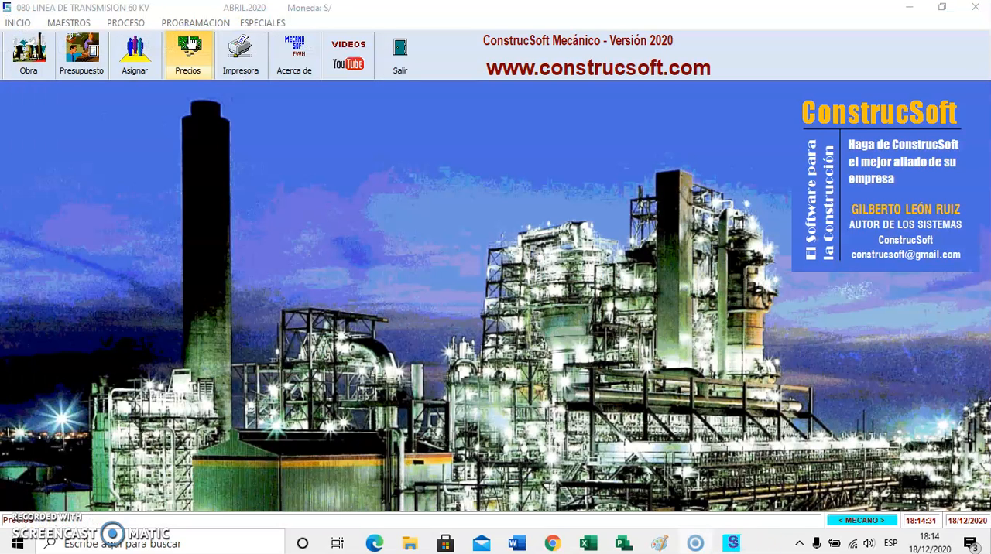
Review the cost breakdown by item and phase in the disaggregated budget again, and close it.
{"action": "left_click", "coordinate": [124, 23]}
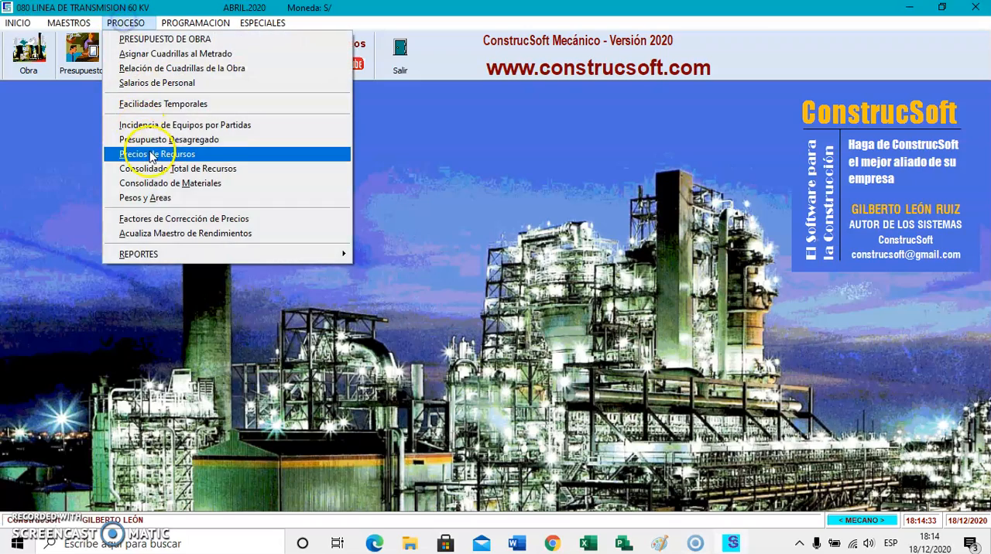
{"action": "left_click", "coordinate": [164, 140]}
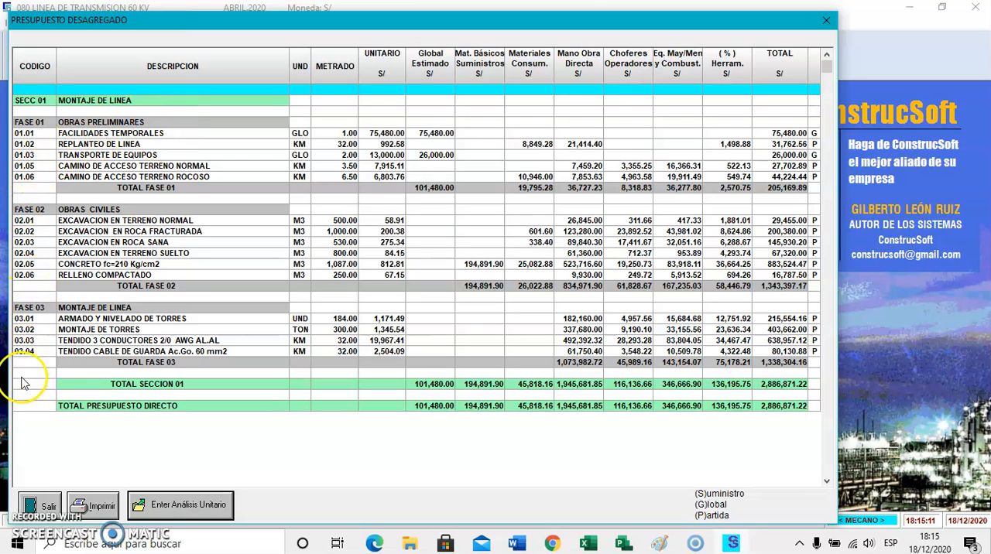
{"action": "left_click", "coordinate": [47, 504]}
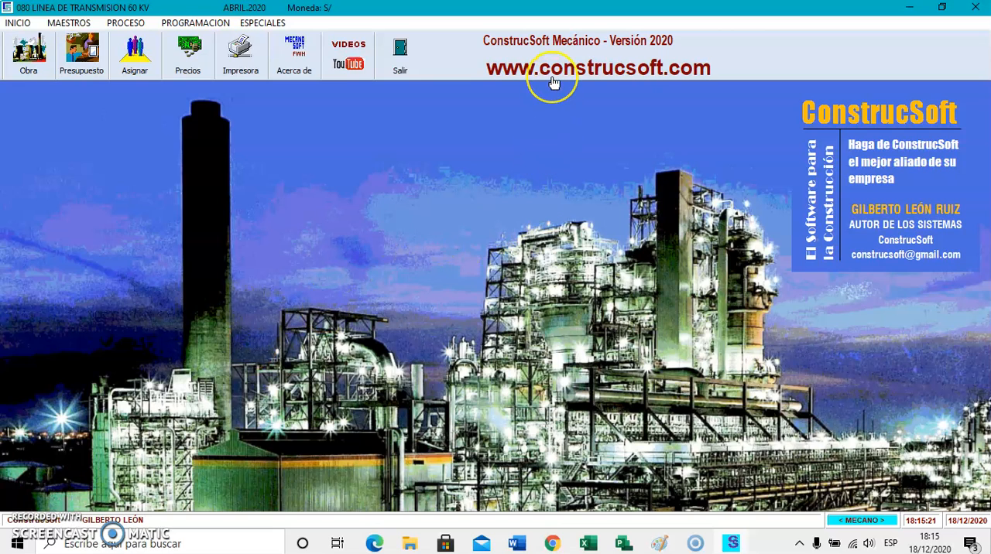
{"action": "left_click", "coordinate": [659, 72]}
{"action": "left_click", "coordinate": [634, 93]}
{"action": "left_click", "coordinate": [568, 119]}
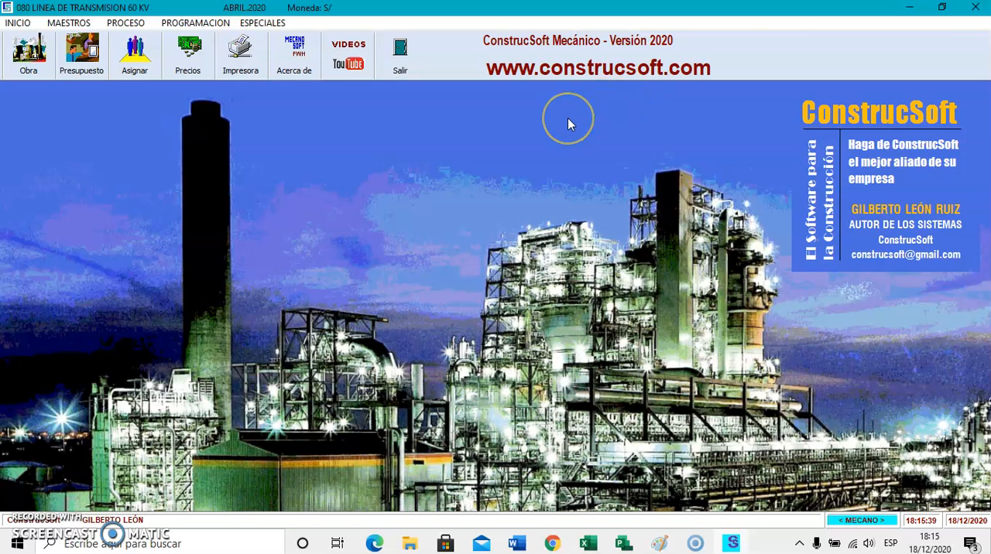